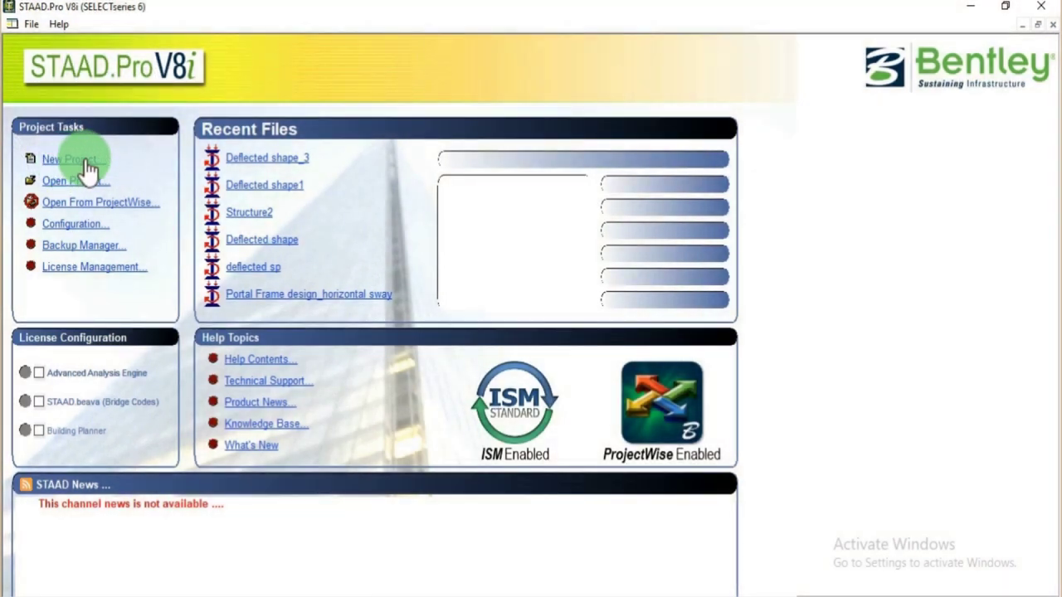
Create a new Space model named 'Deflected shape' in metres and kilonewtons, ready for adding beams.
{"action": "left_click", "coordinate": [73, 161]}
{"action": "left_click", "coordinate": [369, 175]}
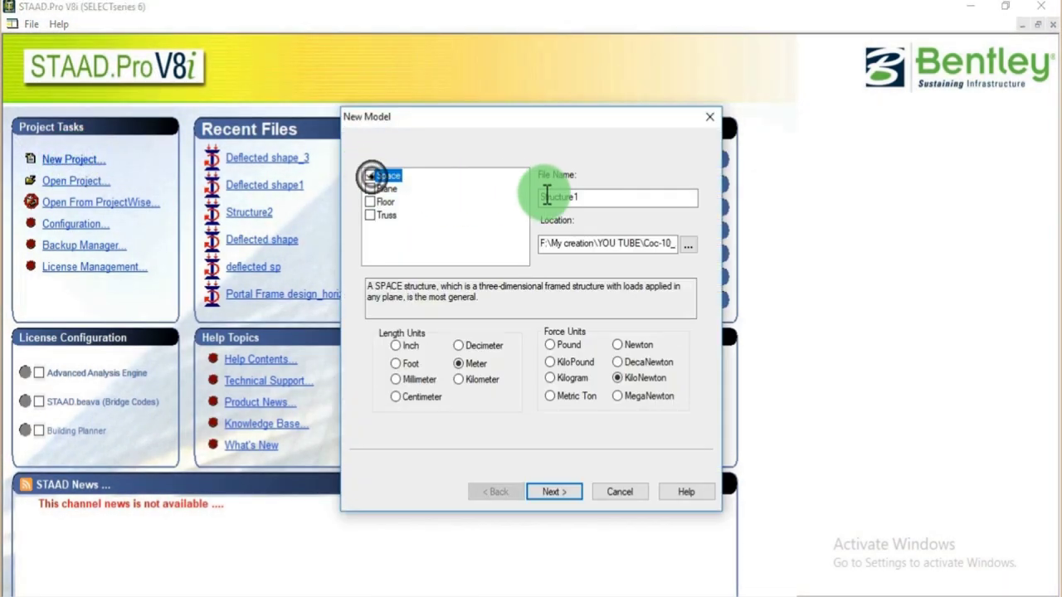
{"action": "left_click", "coordinate": [592, 197]}
{"action": "key", "text": "shift+Home"}
{"action": "type", "text": "De"}
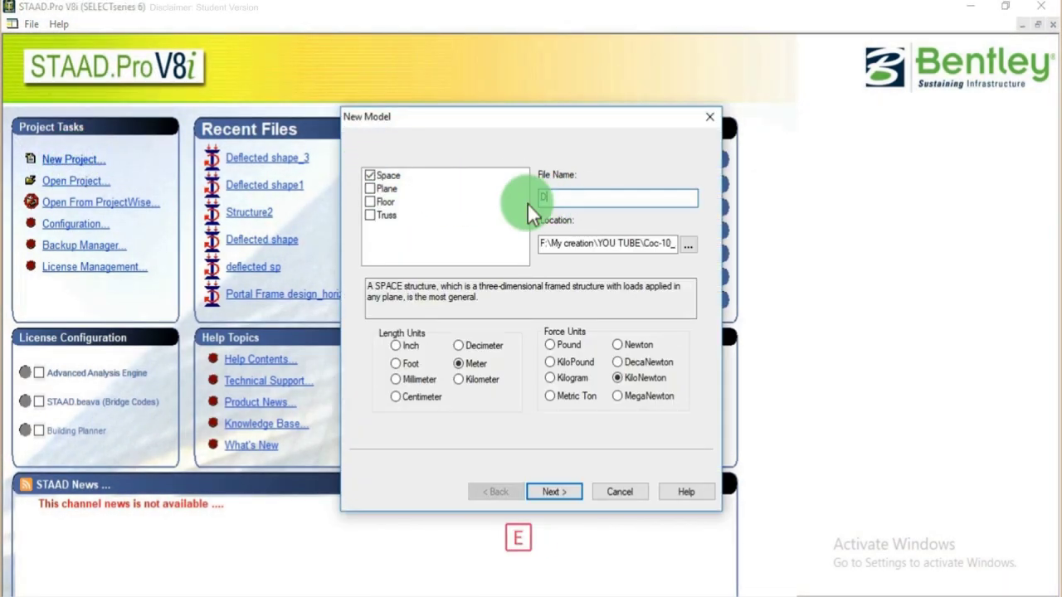
{"action": "type", "text": "flected"}
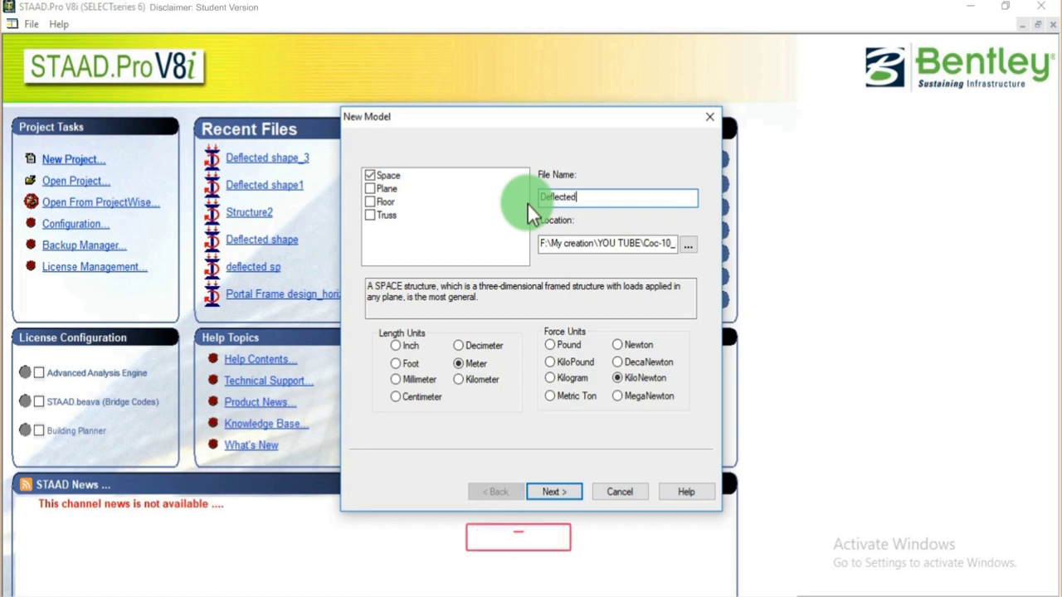
{"action": "type", "text": " shape"}
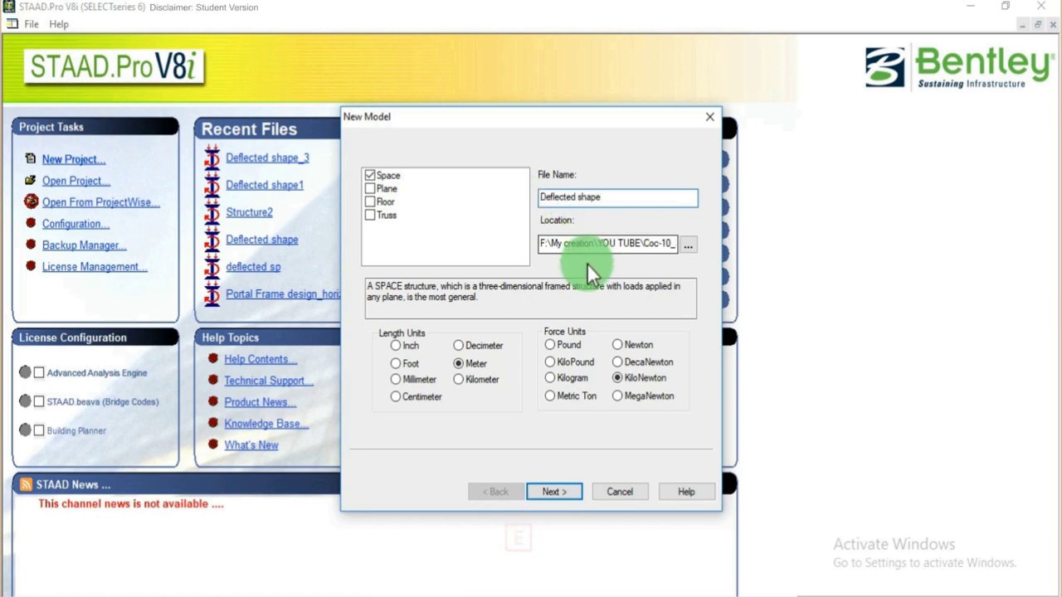
{"action": "left_click", "coordinate": [690, 248]}
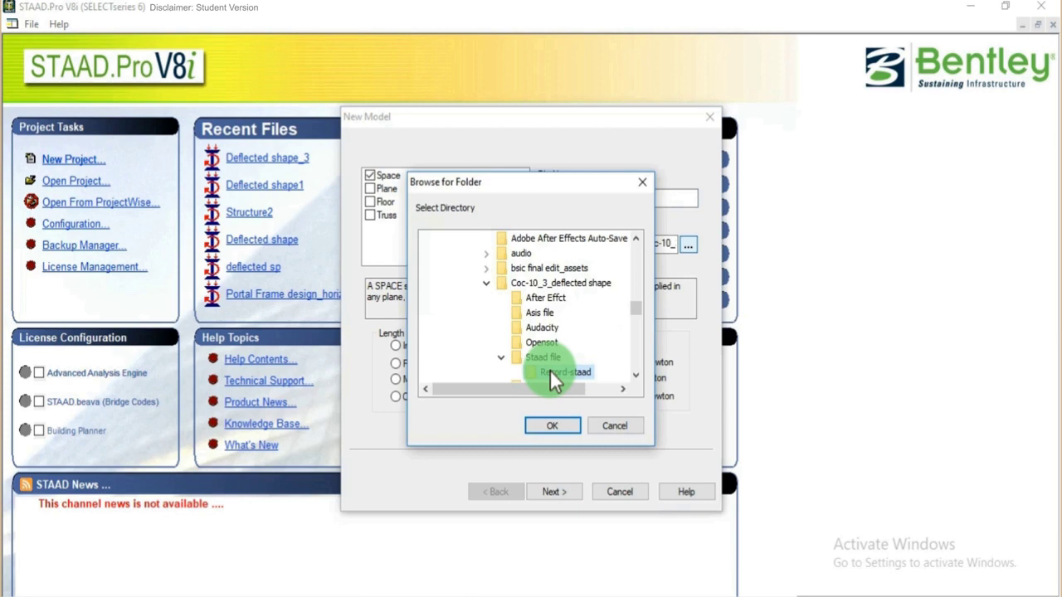
{"action": "left_click", "coordinate": [551, 421]}
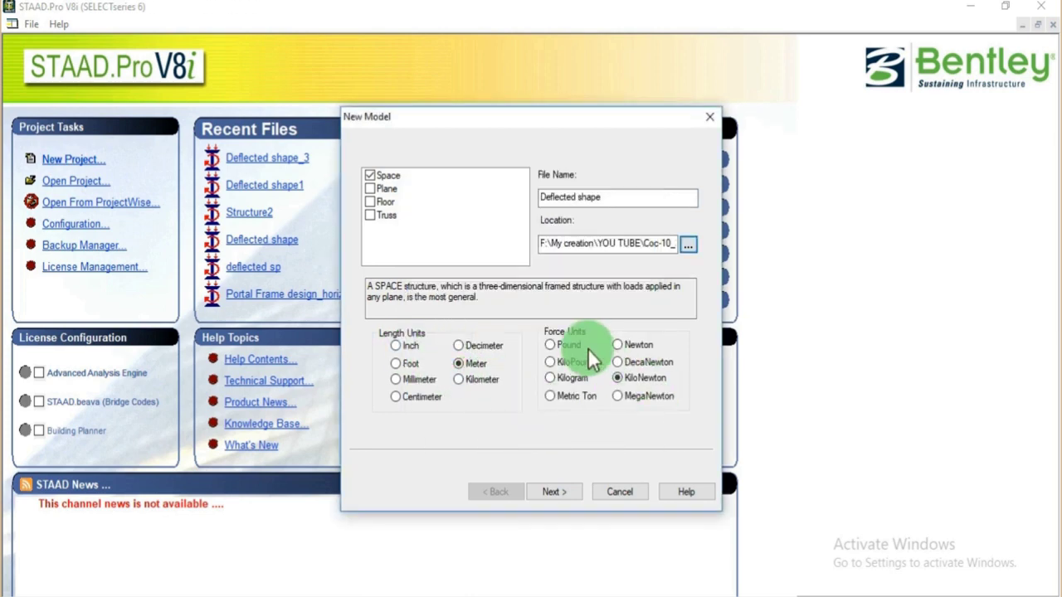
{"action": "left_click", "coordinate": [554, 491]}
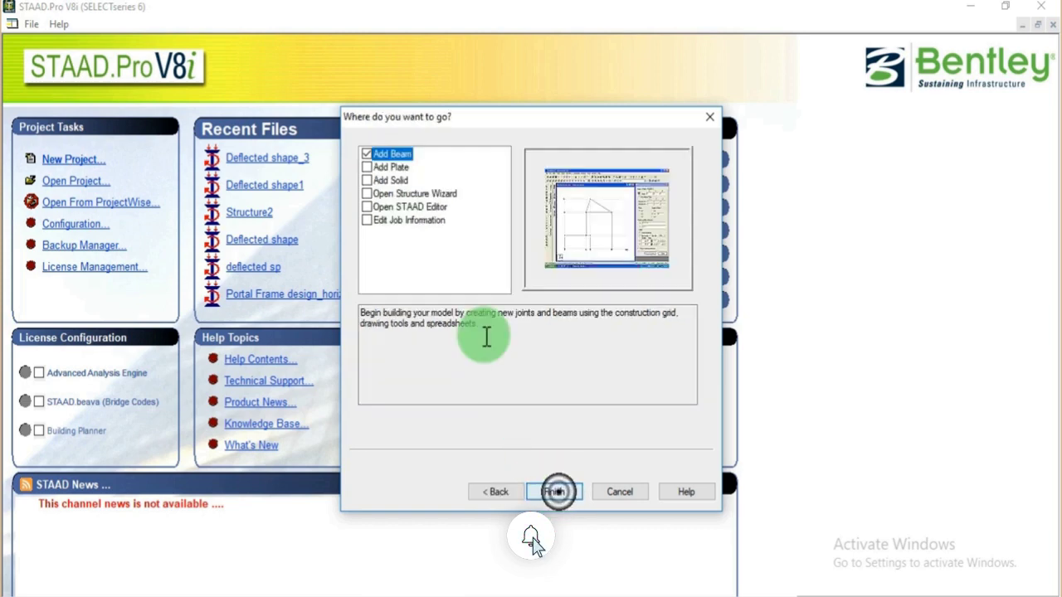
{"action": "left_click", "coordinate": [554, 491]}
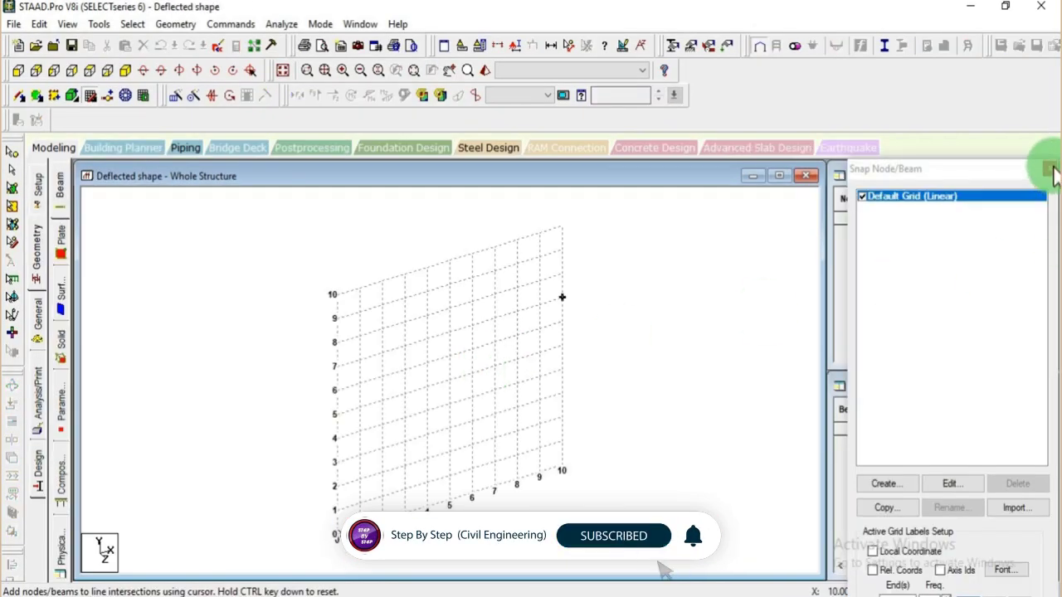
Enter node 1 at (0,0,0) and node 2 at (0,4,0) in the Nodes table.
{"action": "left_click", "coordinate": [1050, 170]}
{"action": "left_click", "coordinate": [884, 215]}
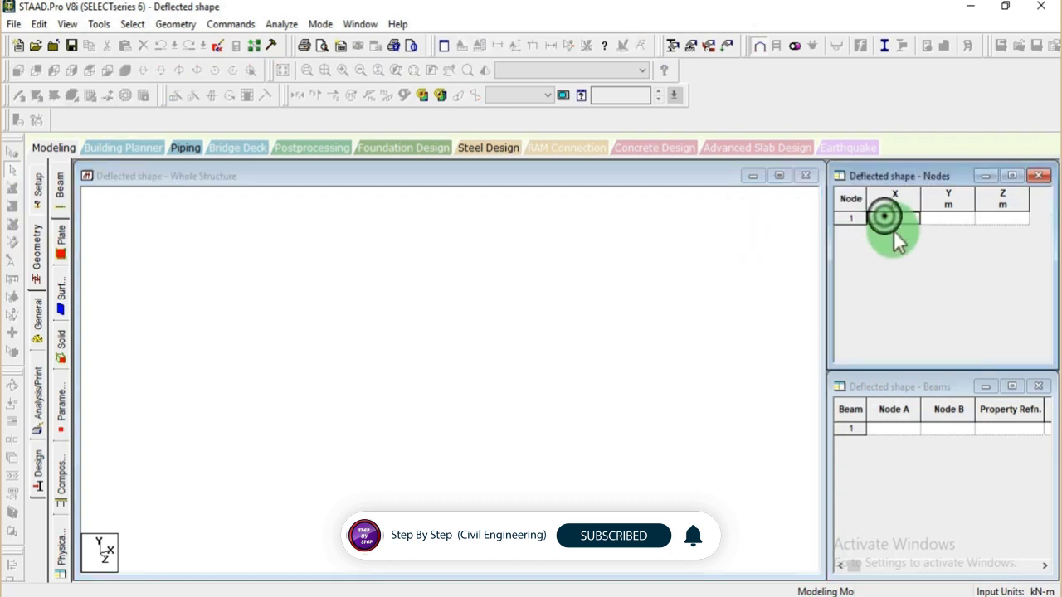
{"action": "key", "text": "Return"}
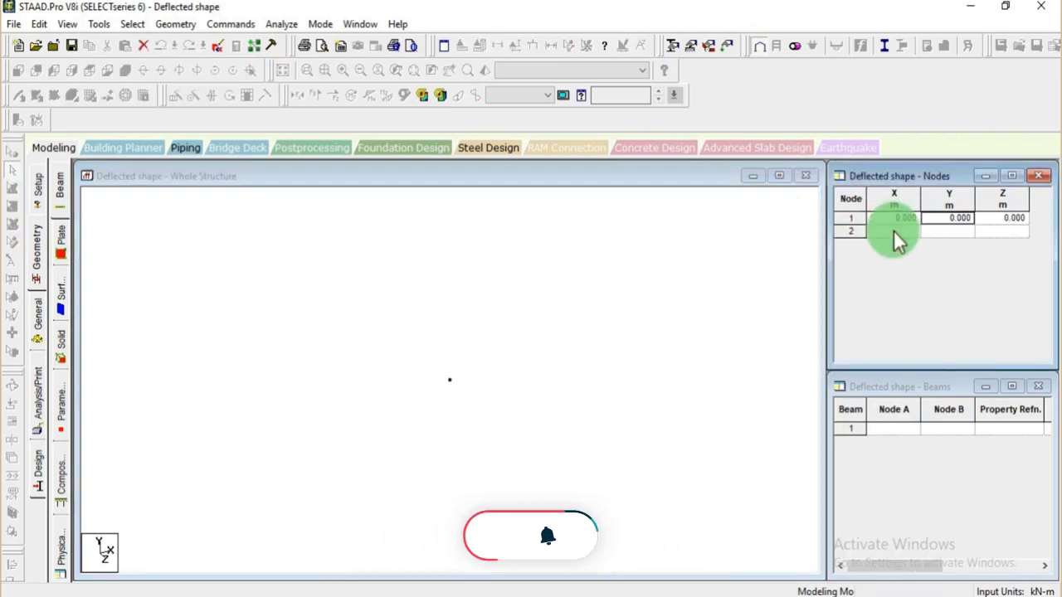
{"action": "key", "text": "Return"}
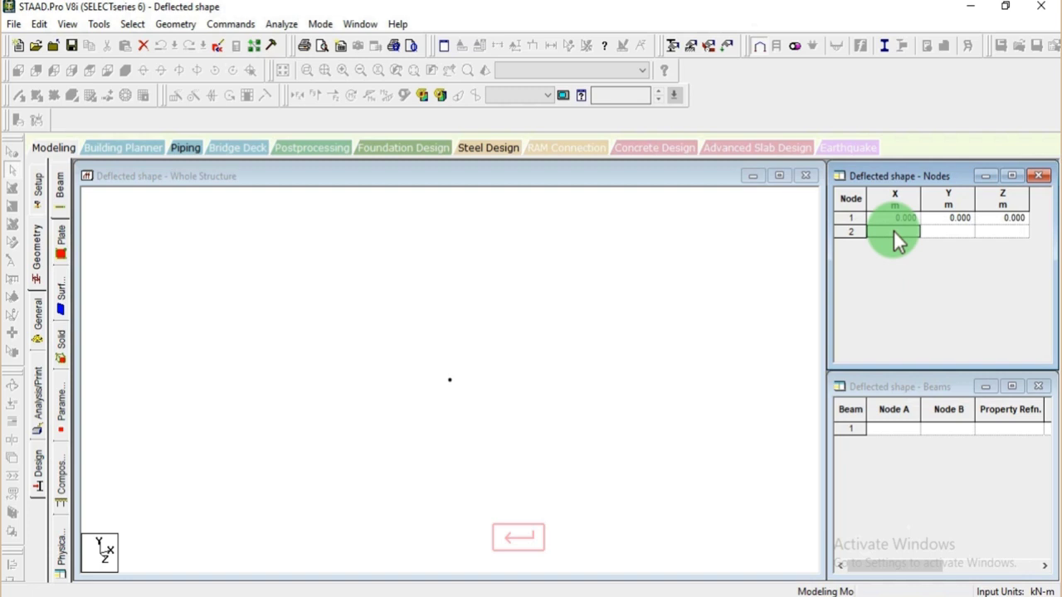
{"action": "type", "text": "0"}
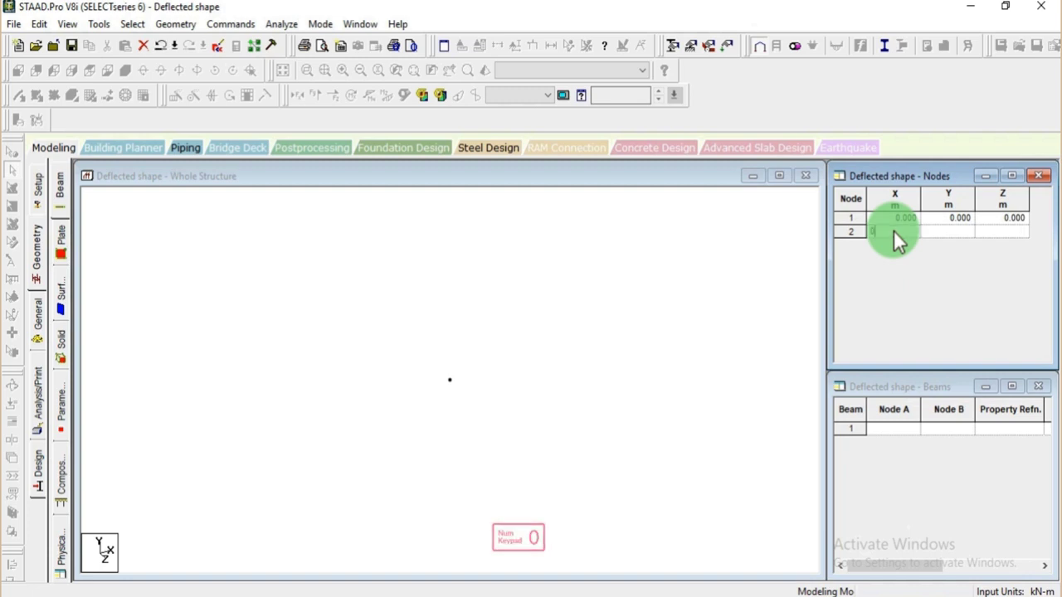
{"action": "key", "text": "Return"}
{"action": "type", "text": "4"}
{"action": "key", "text": "Return"}
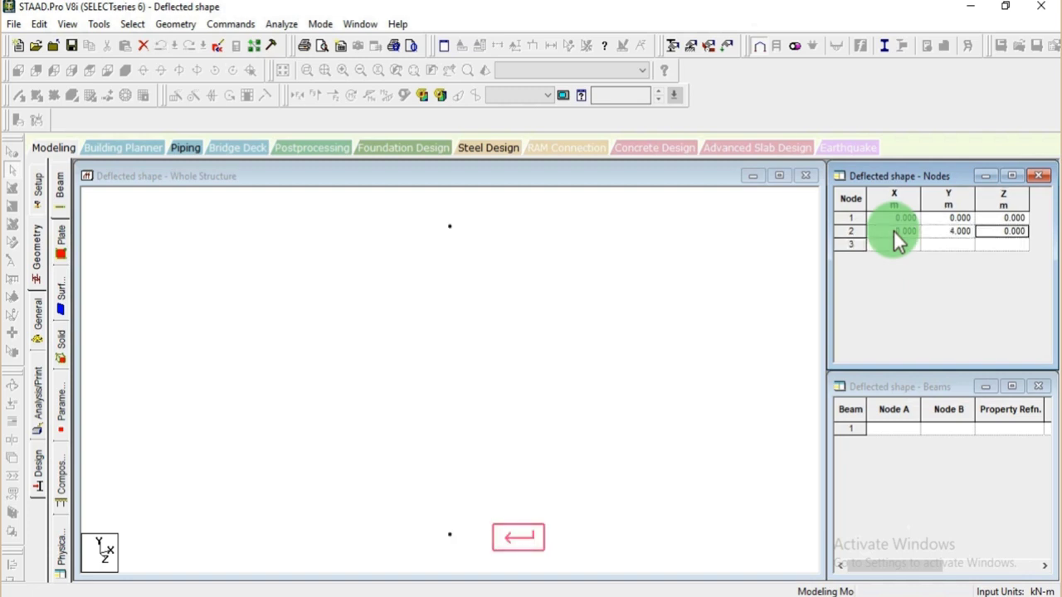
Enter node 3 at (4,4,0) and show the model in front view.
{"action": "key", "text": "Return"}
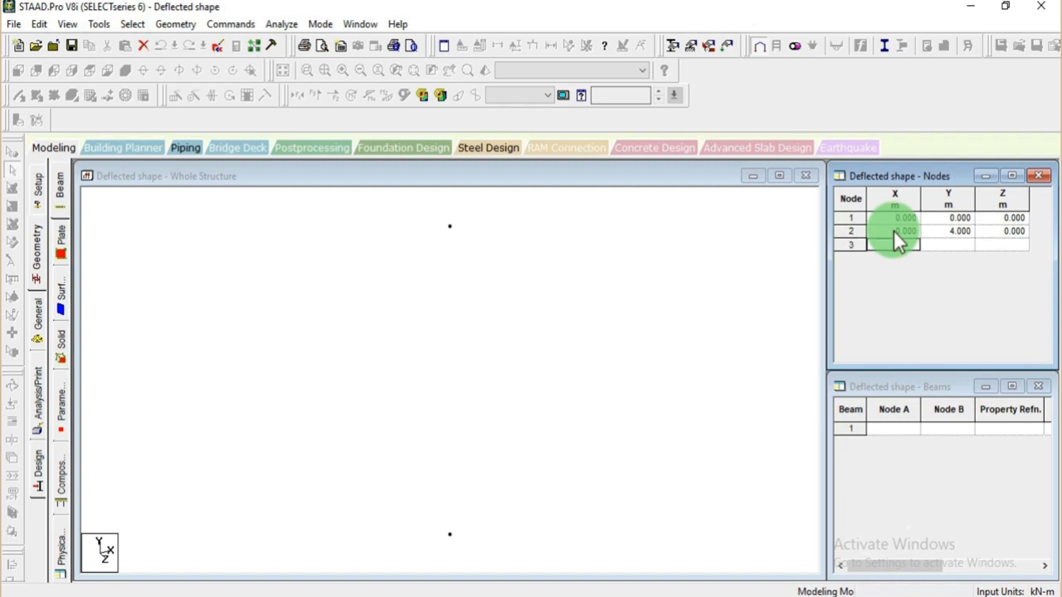
{"action": "key", "text": "Return"}
{"action": "type", "text": "4"}
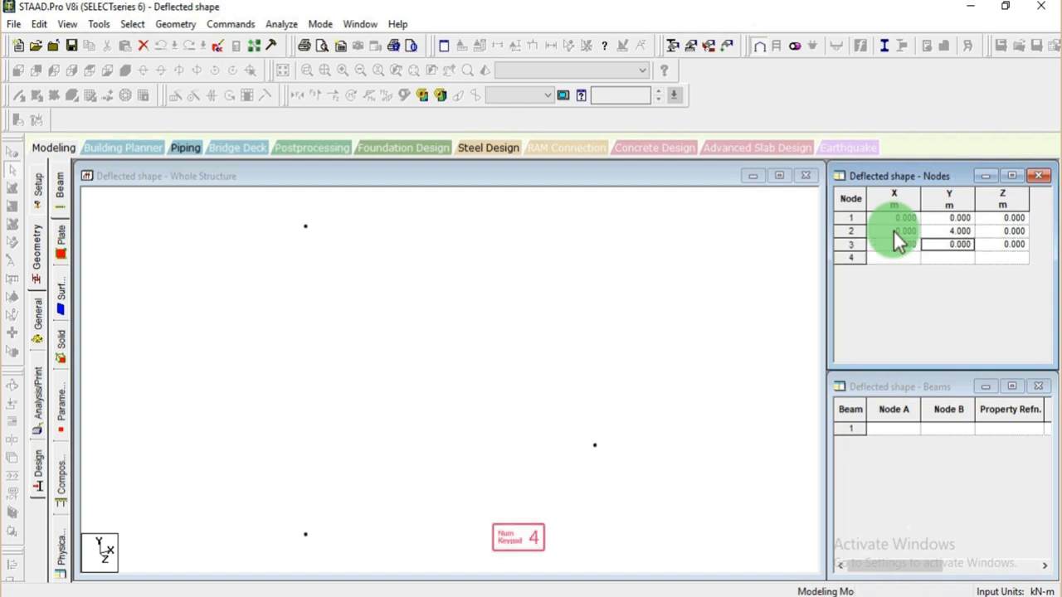
{"action": "key", "text": "Return"}
{"action": "key", "text": "Return"}
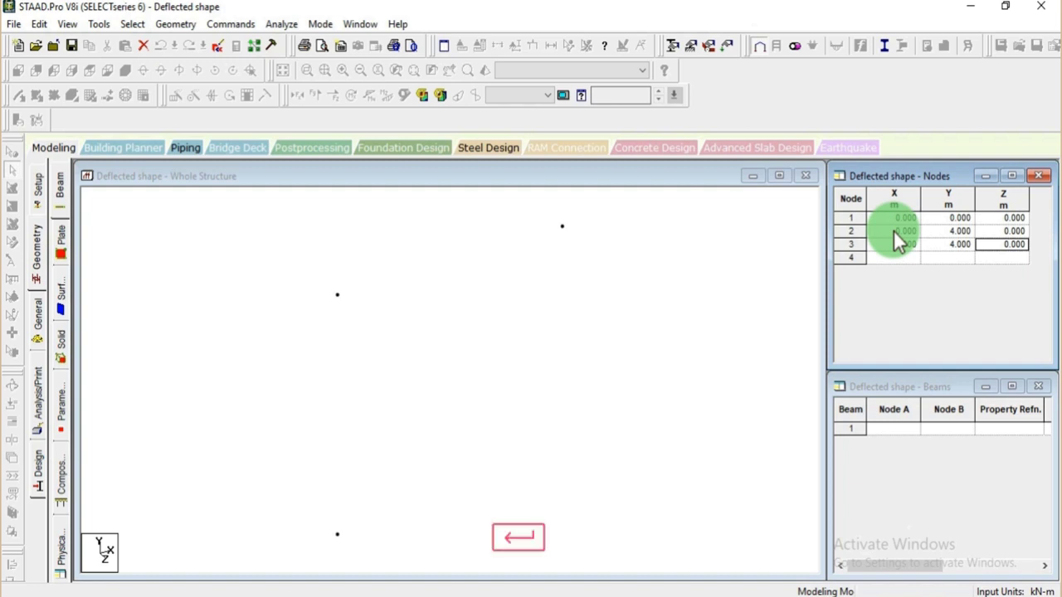
{"action": "left_click", "coordinate": [209, 177]}
{"action": "left_click", "coordinate": [18, 71]}
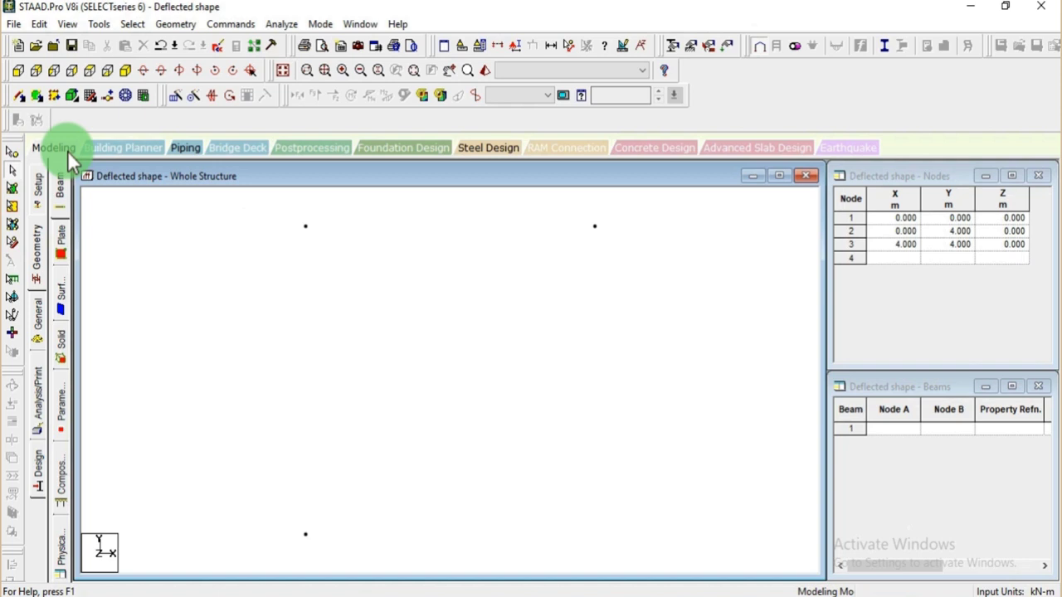
Draw beams from node 1 to node 2 and from node 2 to node 3, forming the L-frame.
{"action": "left_click", "coordinate": [20, 95]}
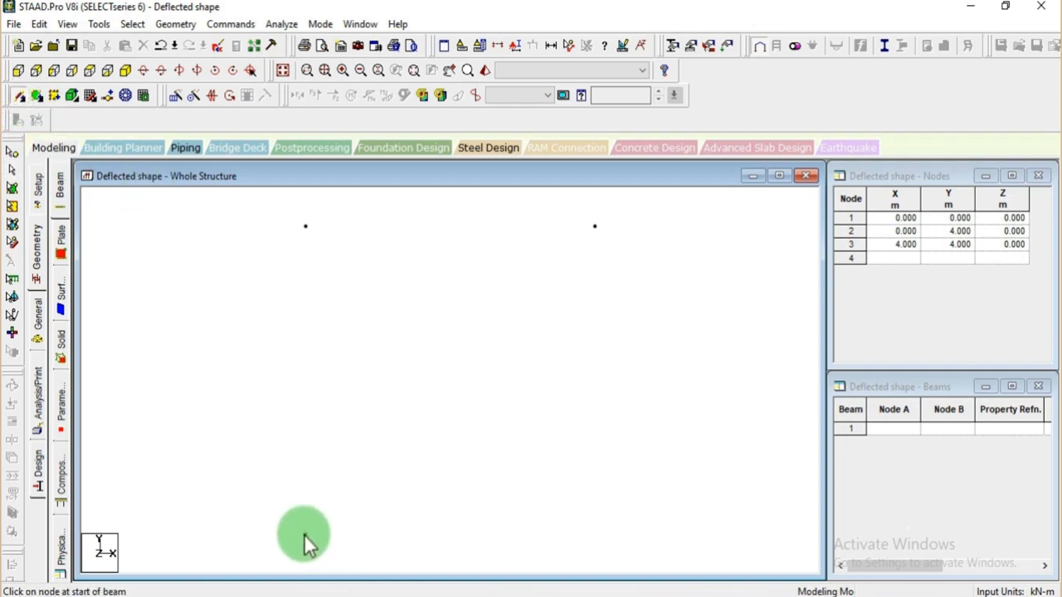
{"action": "left_click_drag", "start_coordinate": [304, 534], "coordinate": [305, 228]}
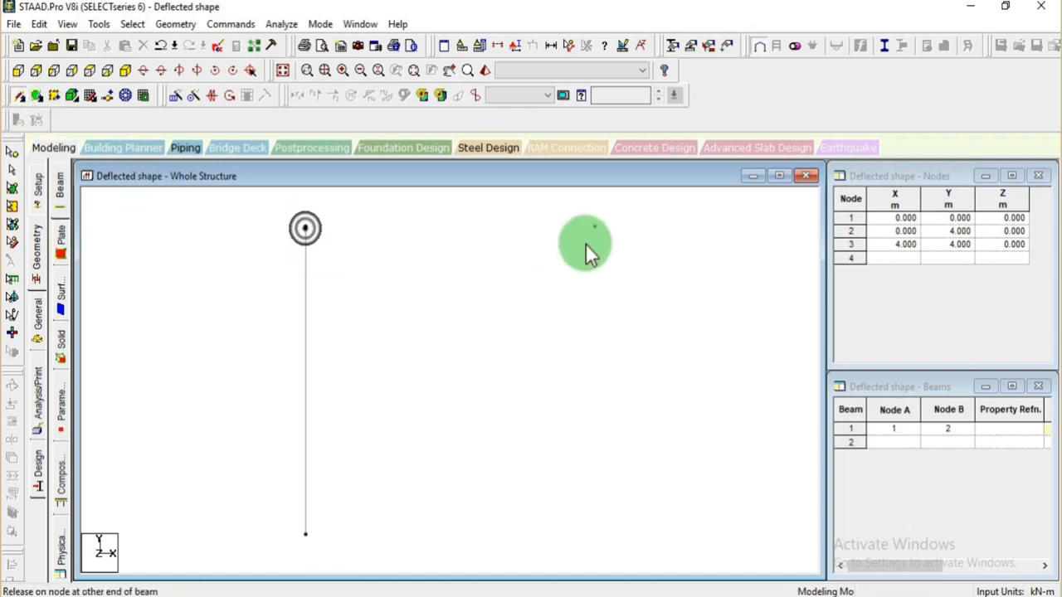
{"action": "left_click_drag", "start_coordinate": [585, 243], "coordinate": [596, 237]}
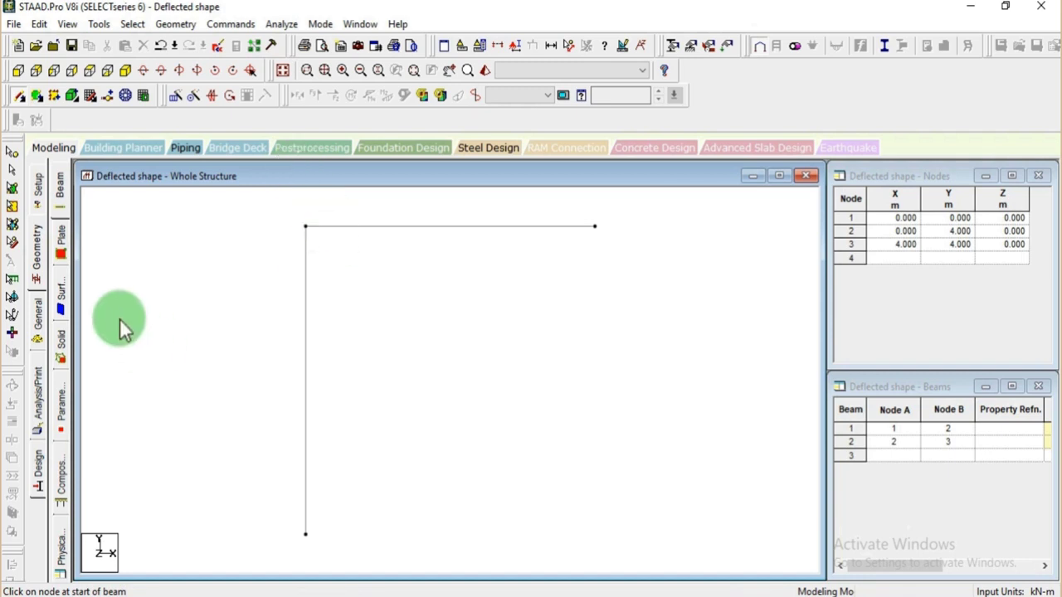
{"action": "left_click", "coordinate": [40, 321]}
{"action": "left_click", "coordinate": [890, 363]}
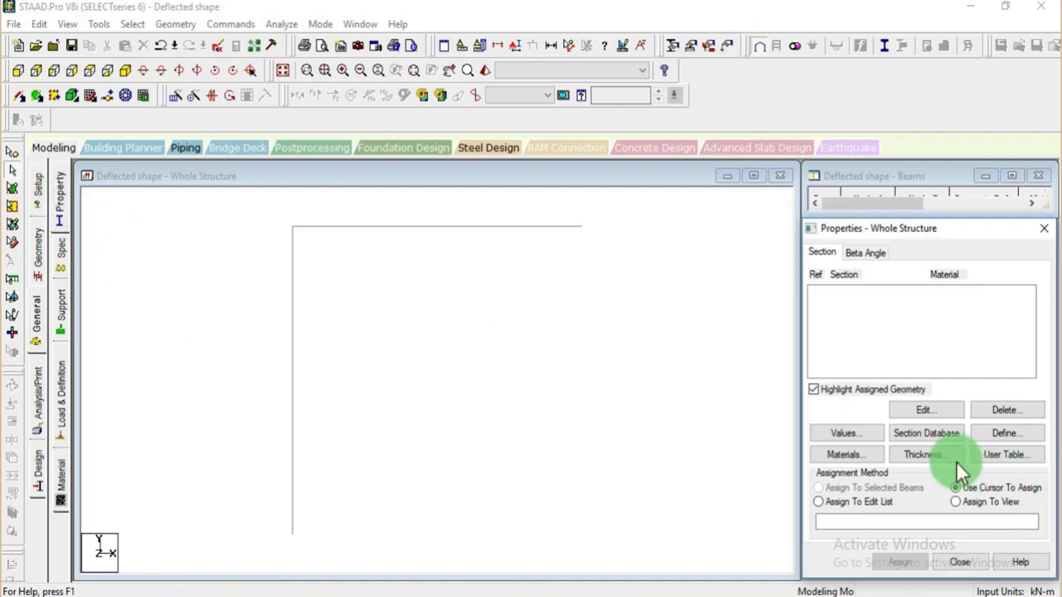
Define a rectangular concrete section with YD 0.3 m and ZD 0.3 m.
{"action": "left_click", "coordinate": [1005, 433]}
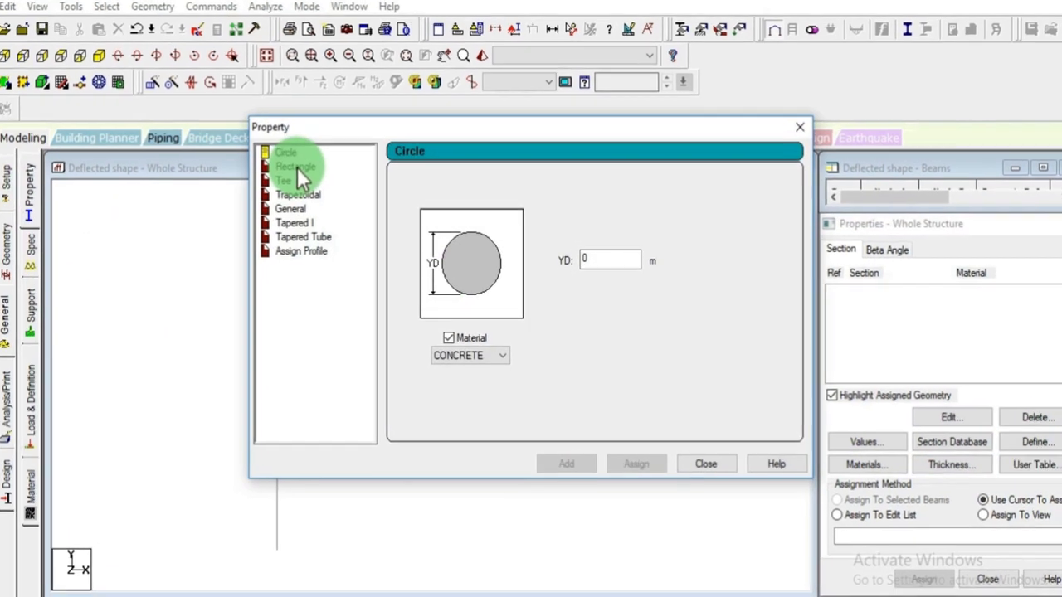
{"action": "left_click", "coordinate": [297, 167]}
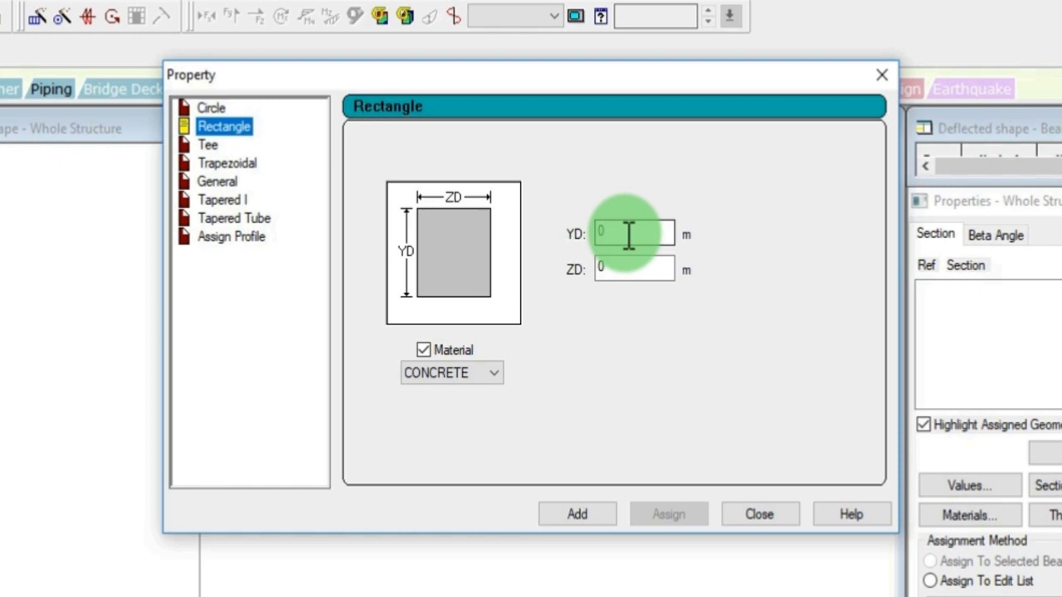
{"action": "left_click", "coordinate": [604, 249]}
{"action": "type", "text": ".3"}
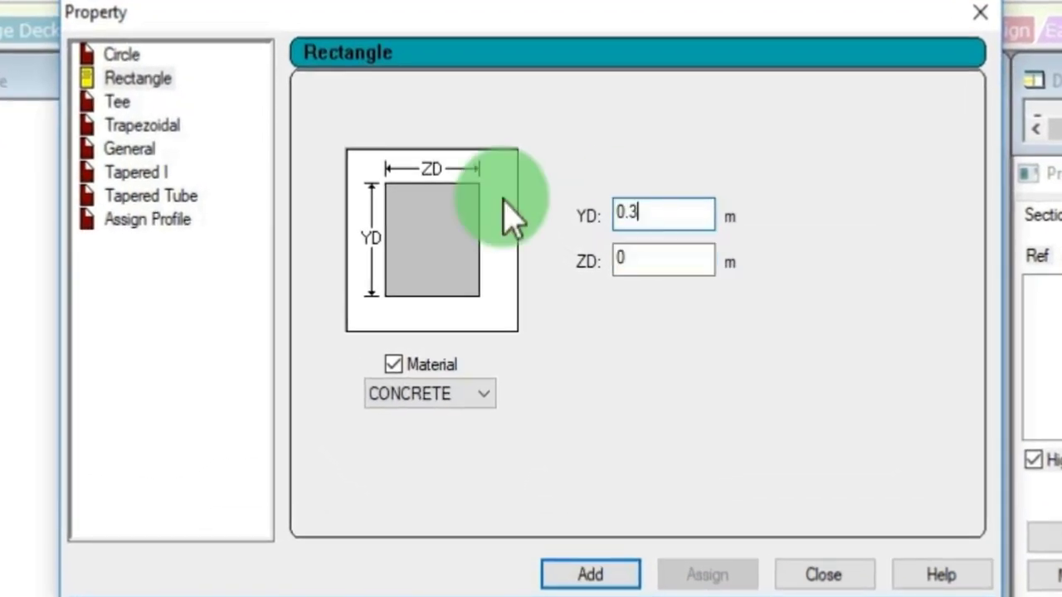
{"action": "left_click", "coordinate": [651, 261]}
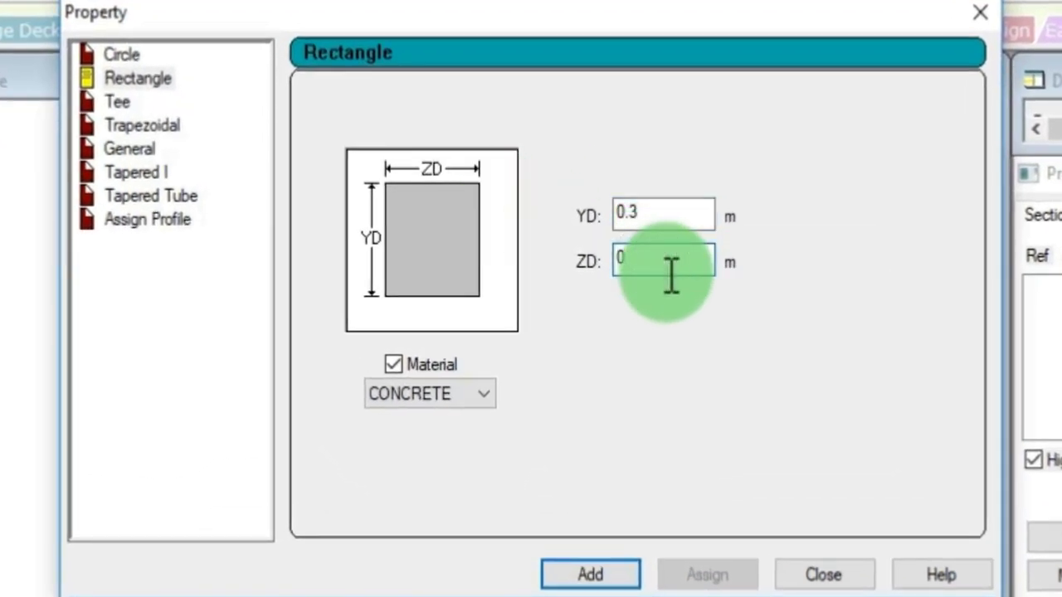
{"action": "type", "text": ".3"}
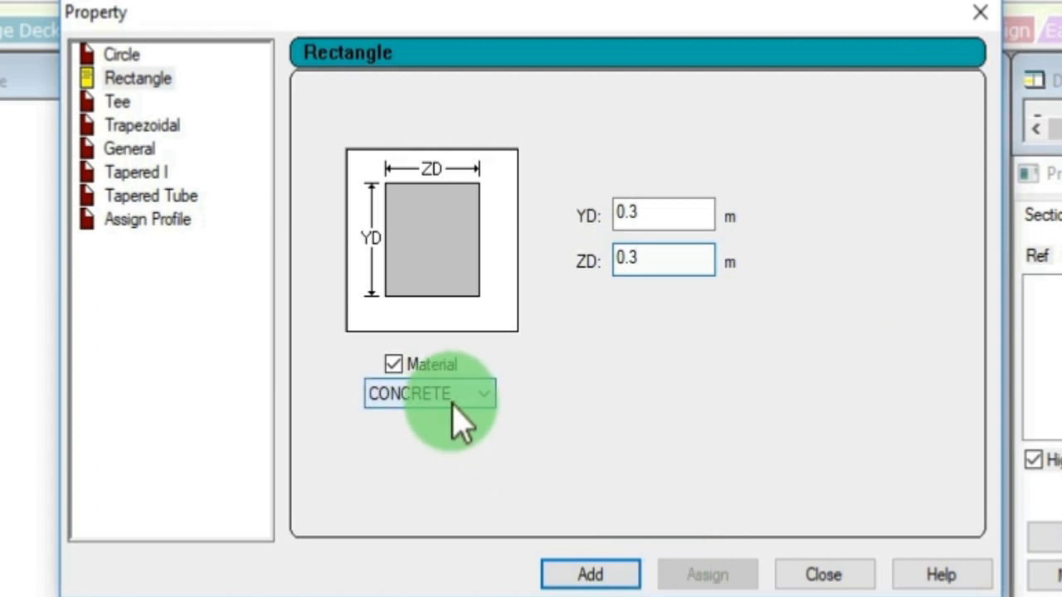
{"action": "left_click", "coordinate": [631, 574]}
{"action": "left_click", "coordinate": [806, 576]}
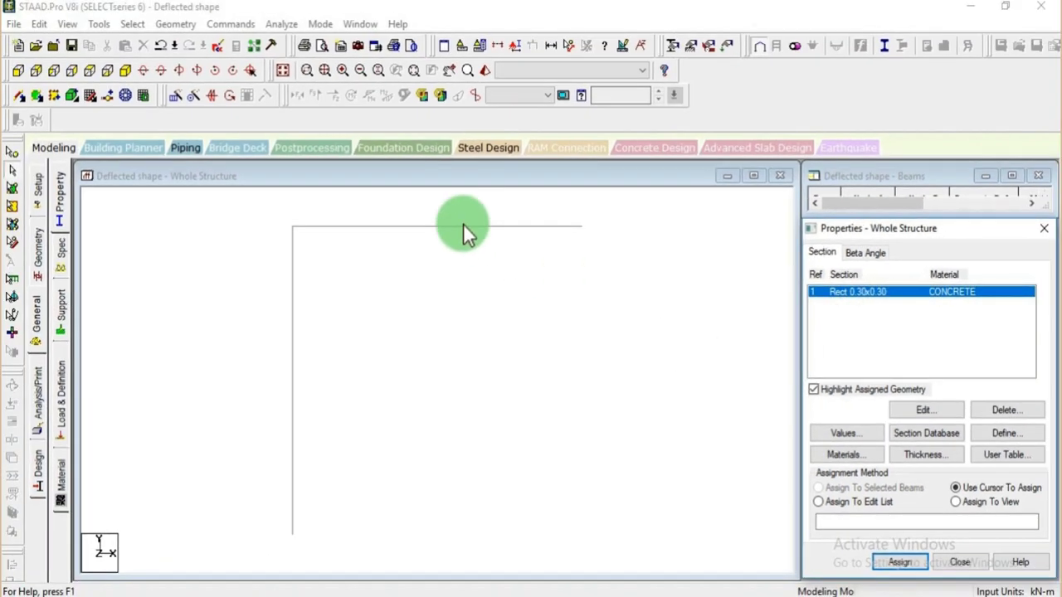
Assign the 0.3 × 0.3 m section to both the horizontal and vertical beams.
{"action": "left_click", "coordinate": [422, 181], "text": "ctrl"}
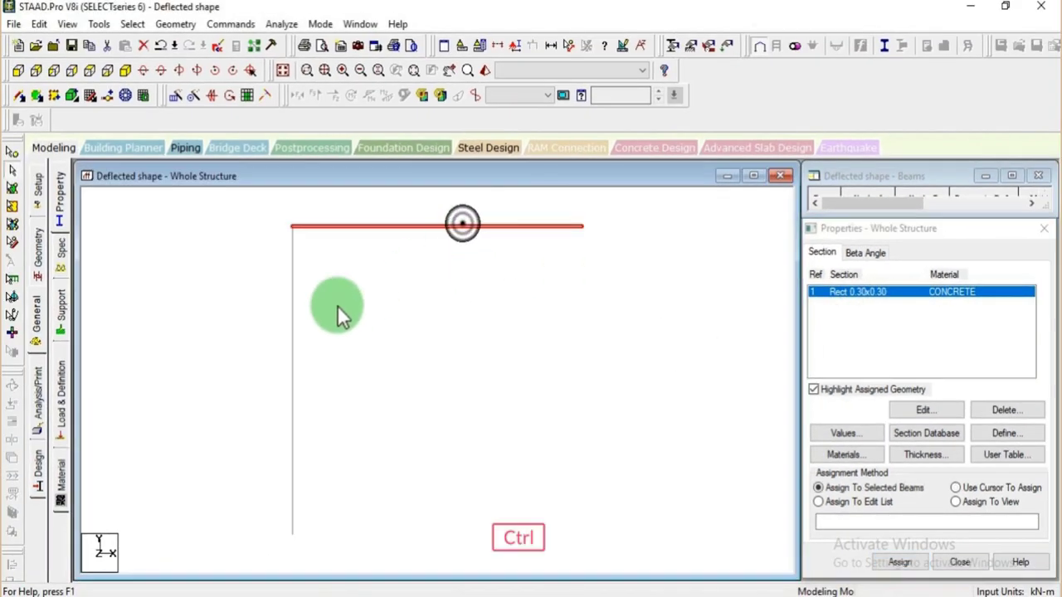
{"action": "left_click", "coordinate": [292, 343], "text": "ctrl"}
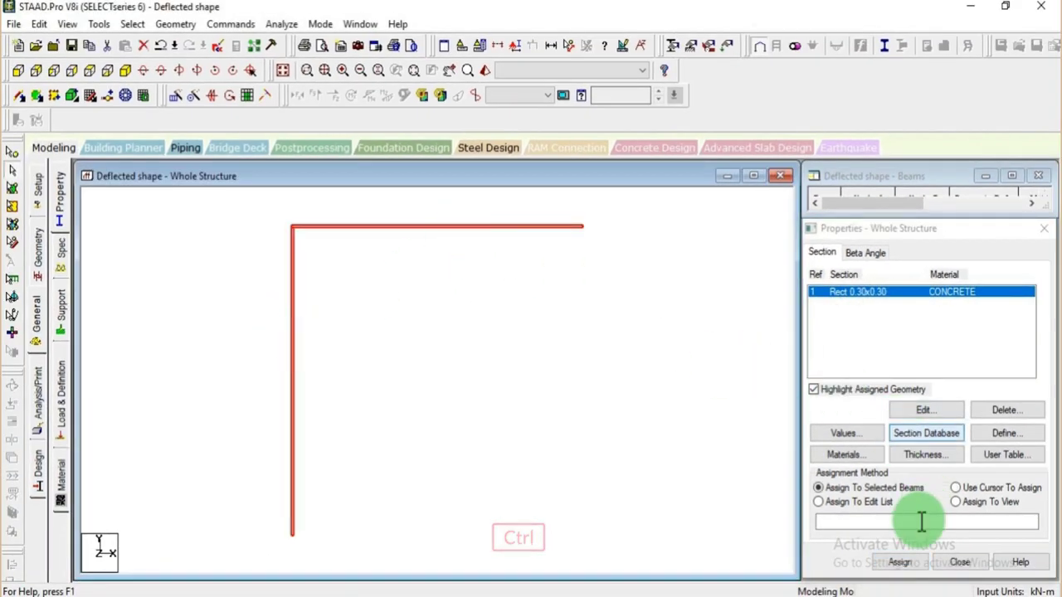
{"action": "left_click", "coordinate": [901, 563]}
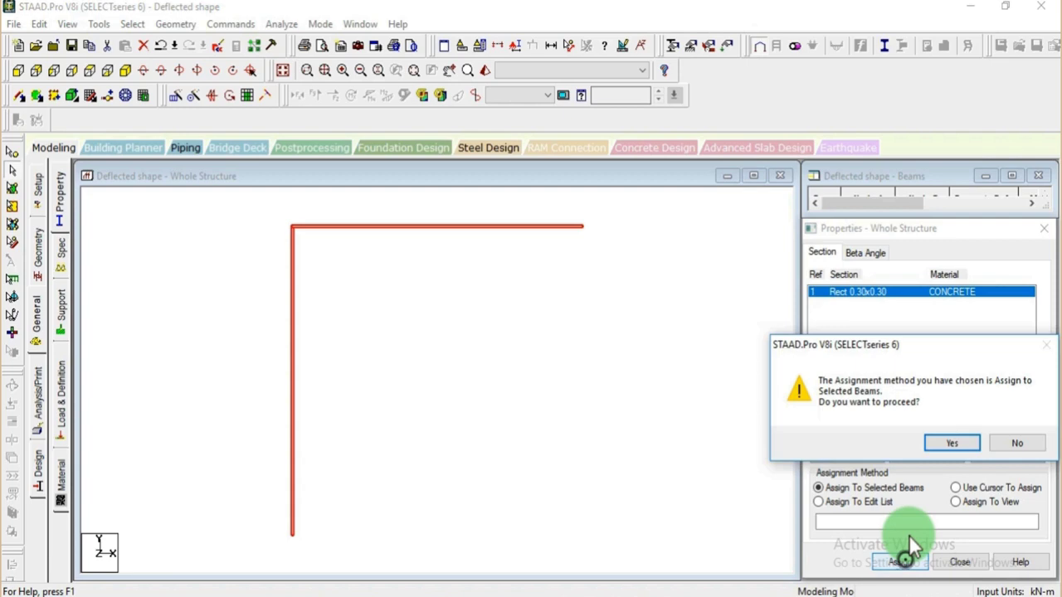
{"action": "left_click", "coordinate": [950, 443]}
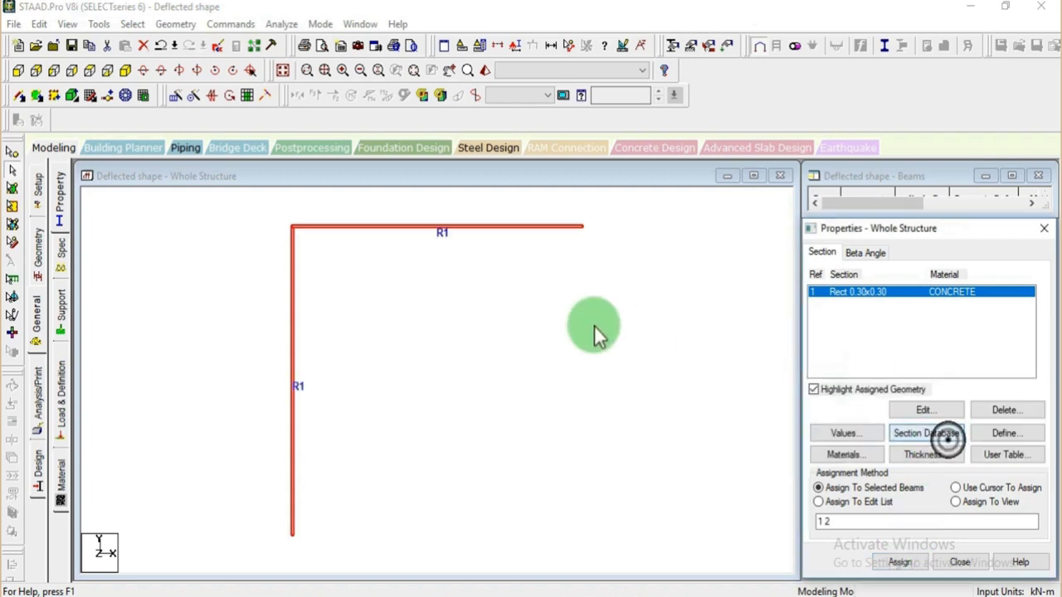
{"action": "left_click", "coordinate": [539, 324]}
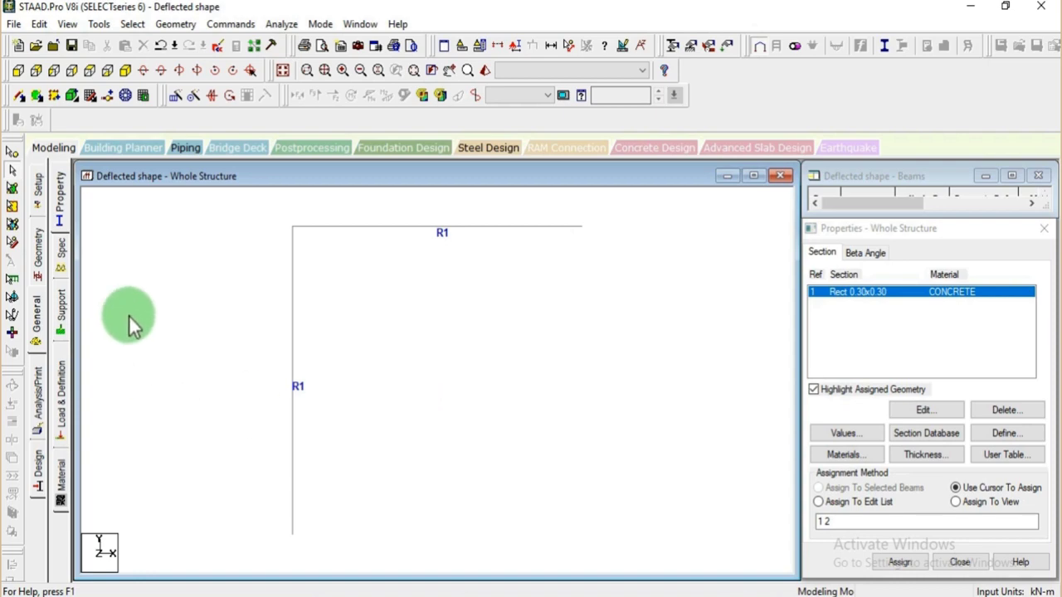
{"action": "left_click", "coordinate": [61, 249]}
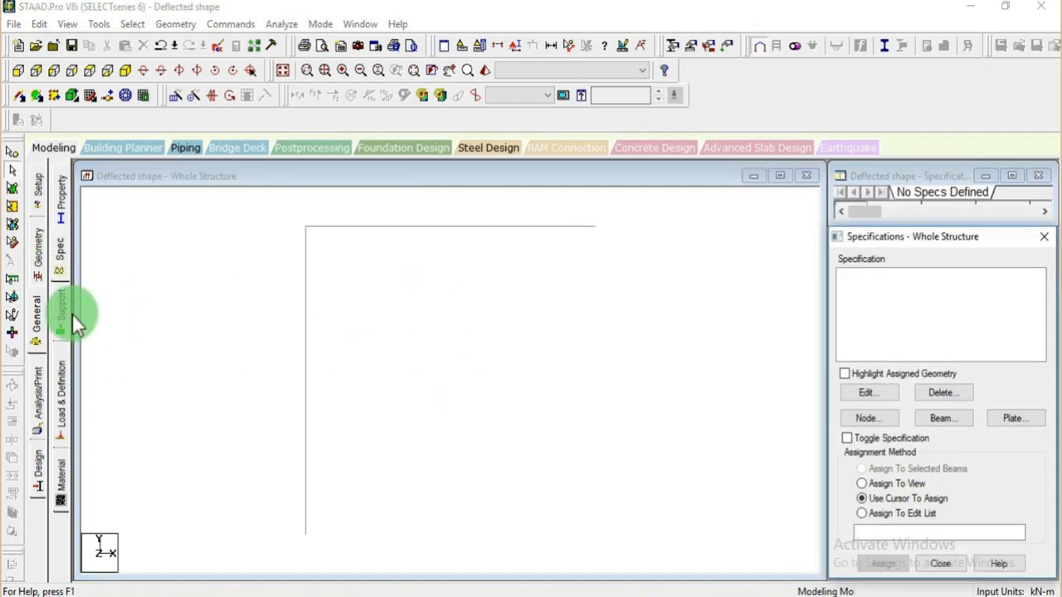
Create a Fixed support (Support 2) and a Pinned support (Support 3).
{"action": "left_click", "coordinate": [64, 309]}
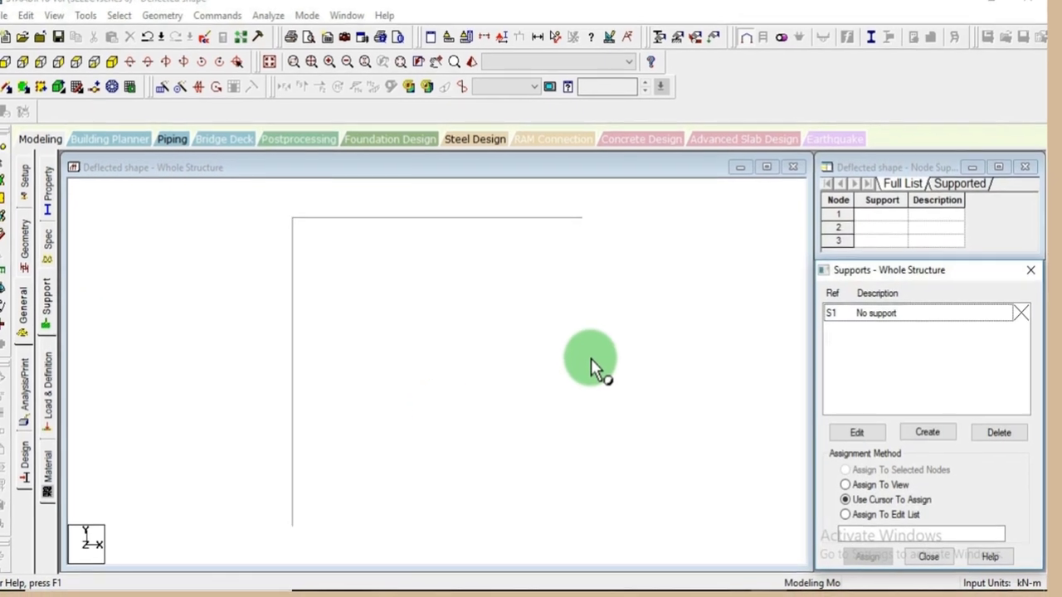
{"action": "left_click", "coordinate": [929, 433]}
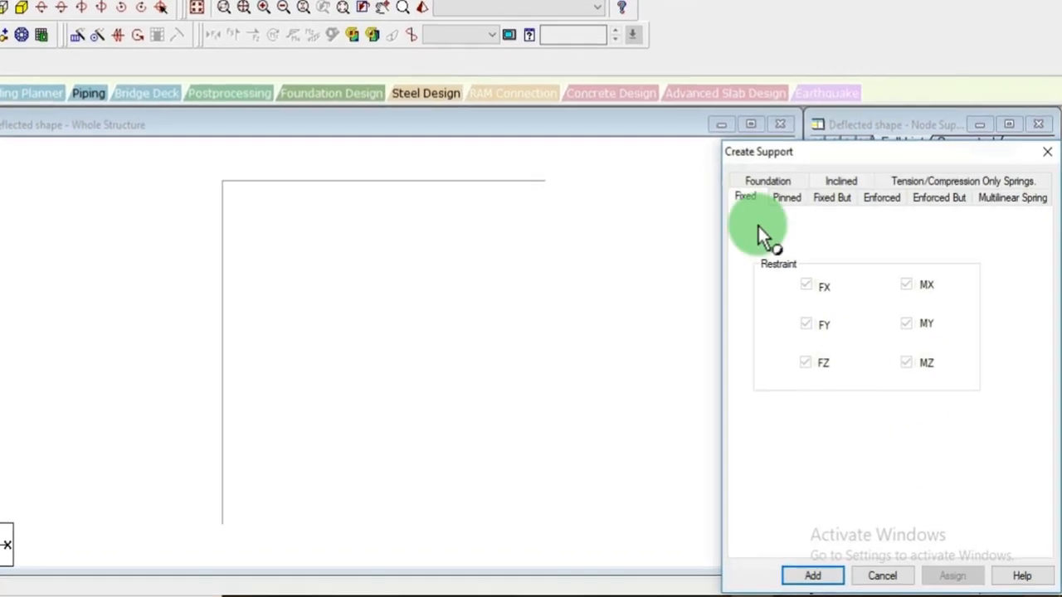
{"action": "left_click", "coordinate": [813, 578]}
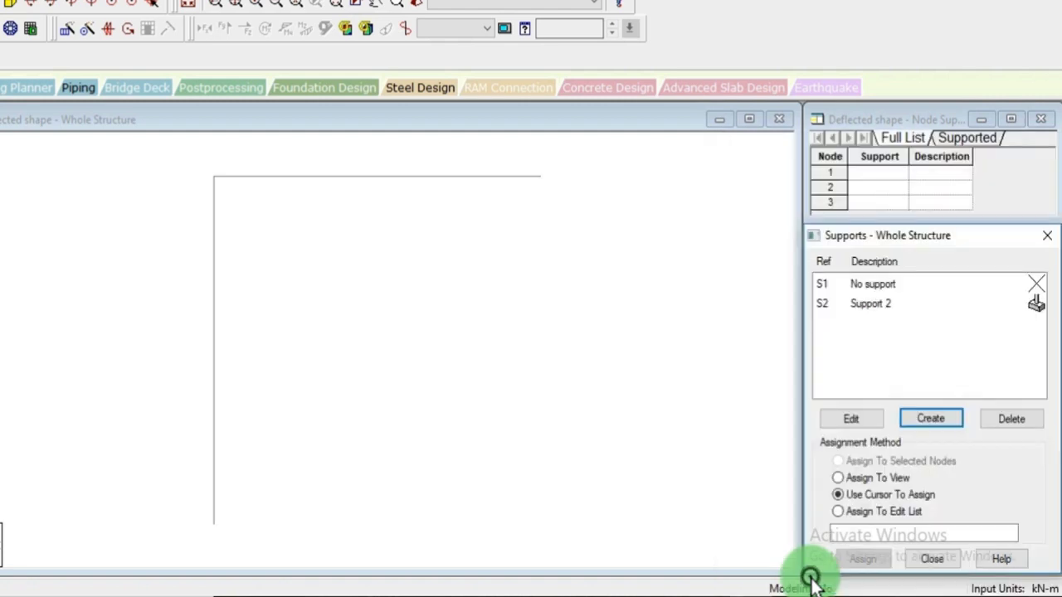
{"action": "left_click", "coordinate": [933, 420]}
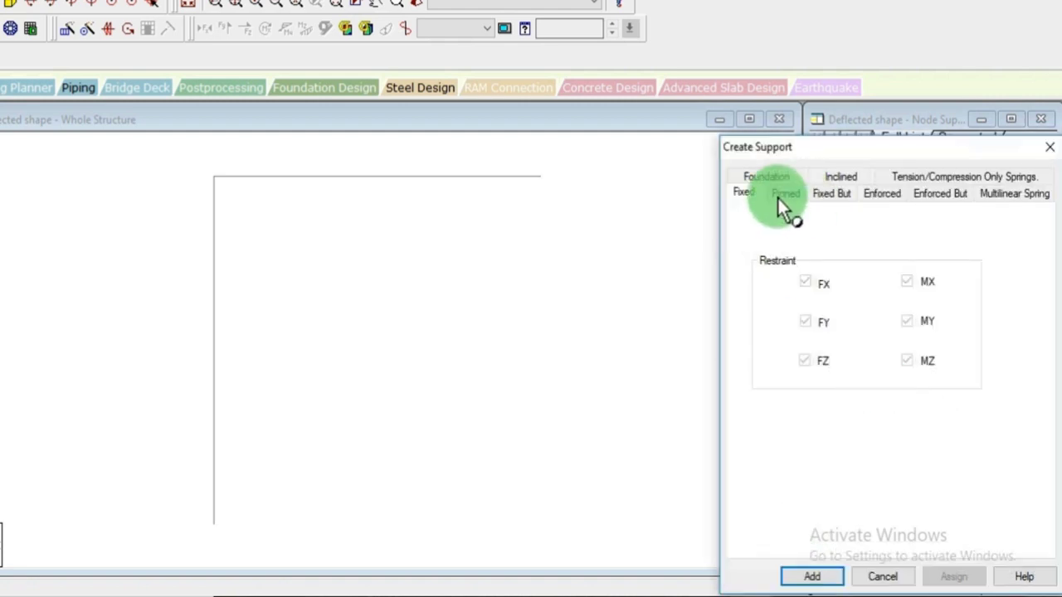
{"action": "left_click", "coordinate": [784, 194]}
{"action": "left_click", "coordinate": [813, 578]}
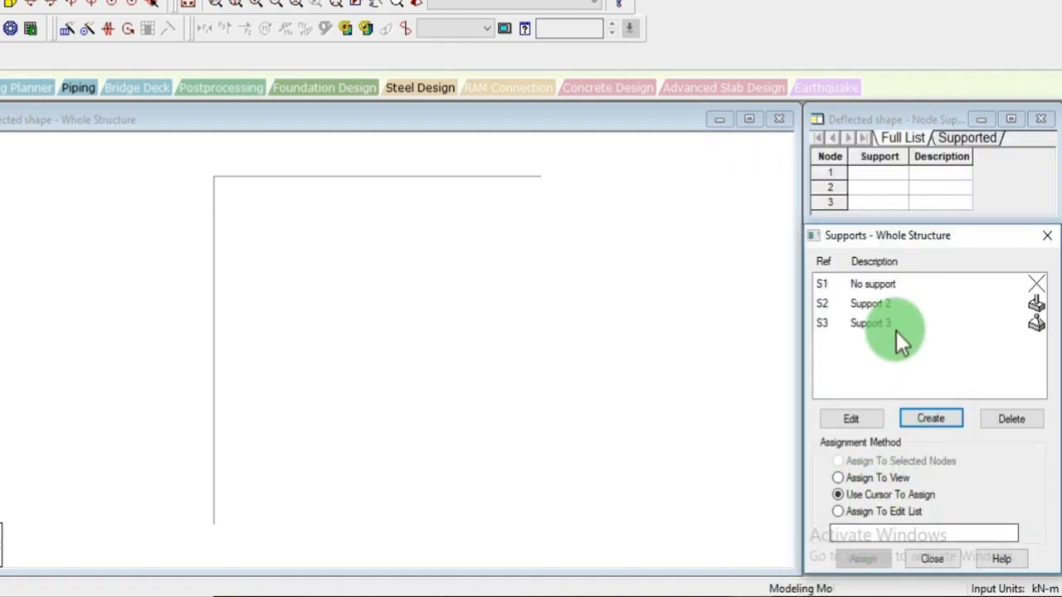
Assign fixed Support 2 to node 1 and pinned Support 3 to node 3.
{"action": "left_click", "coordinate": [877, 303]}
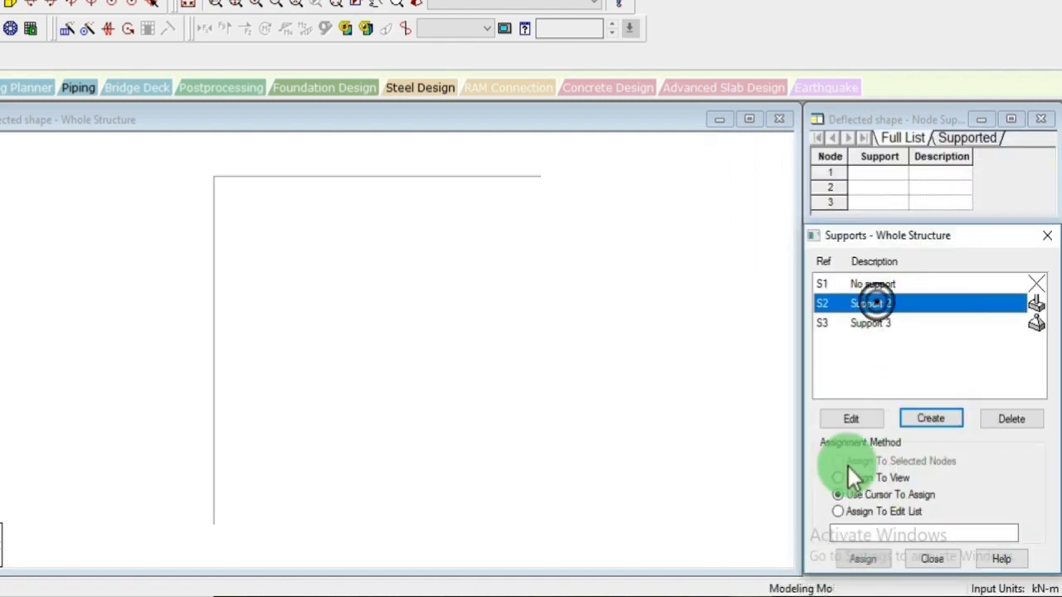
{"action": "left_click", "coordinate": [214, 525]}
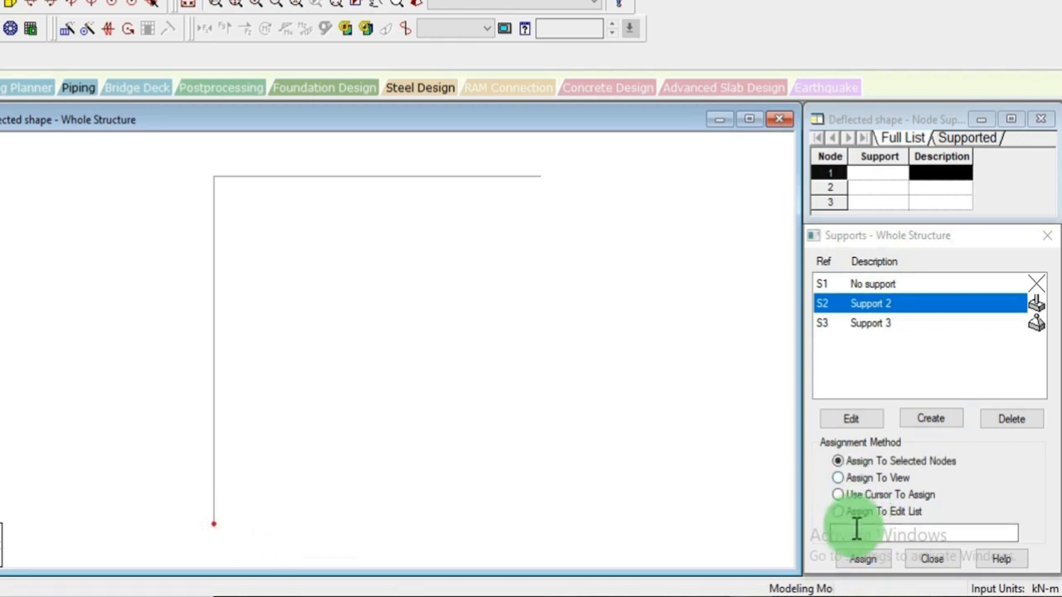
{"action": "left_click", "coordinate": [869, 562]}
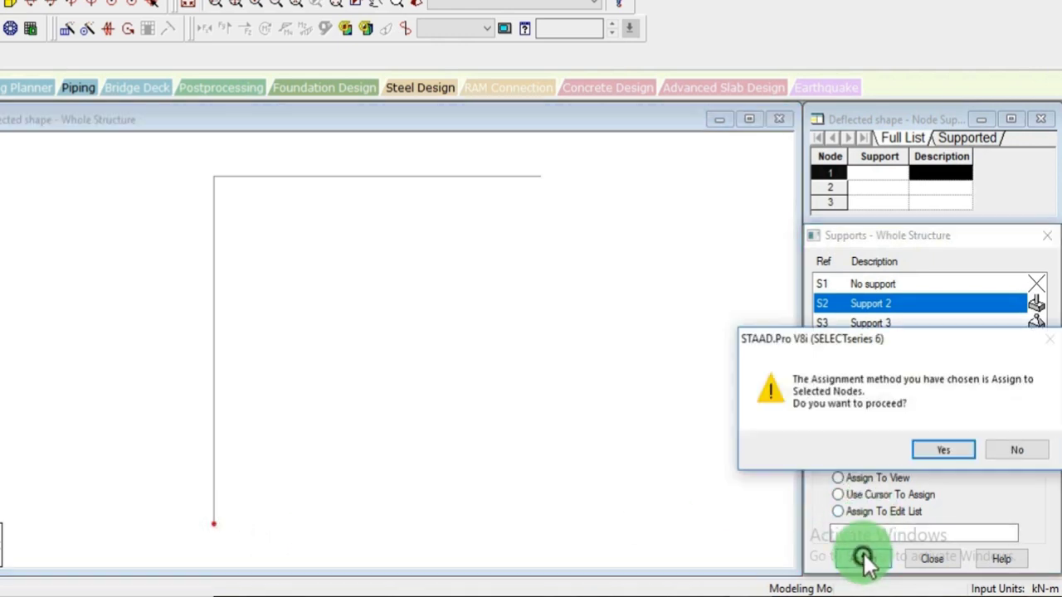
{"action": "left_click", "coordinate": [933, 453]}
{"action": "left_click", "coordinate": [544, 188]}
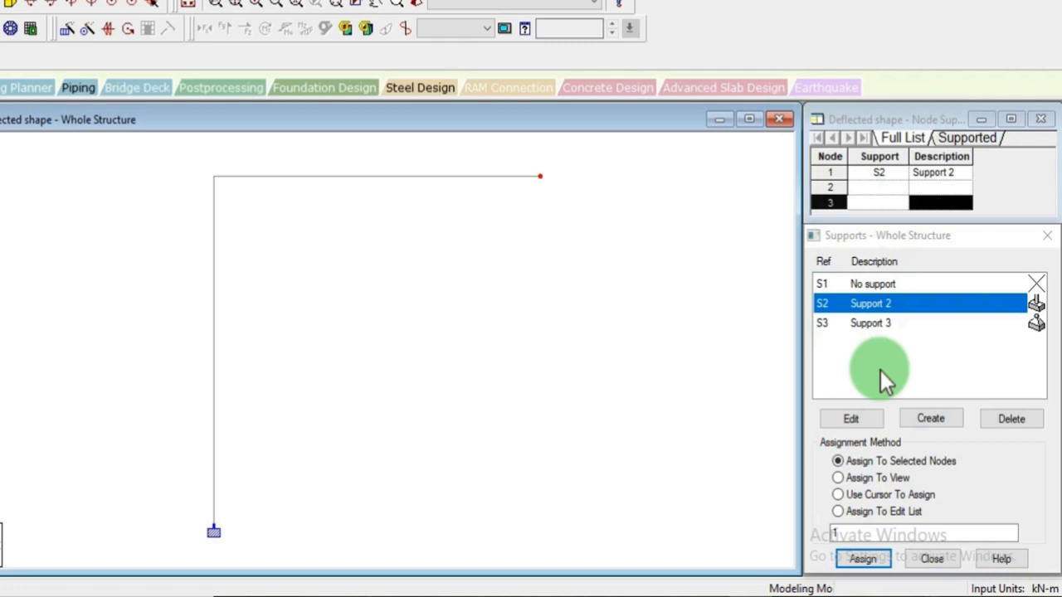
{"action": "left_click", "coordinate": [883, 322]}
{"action": "left_click", "coordinate": [867, 561]}
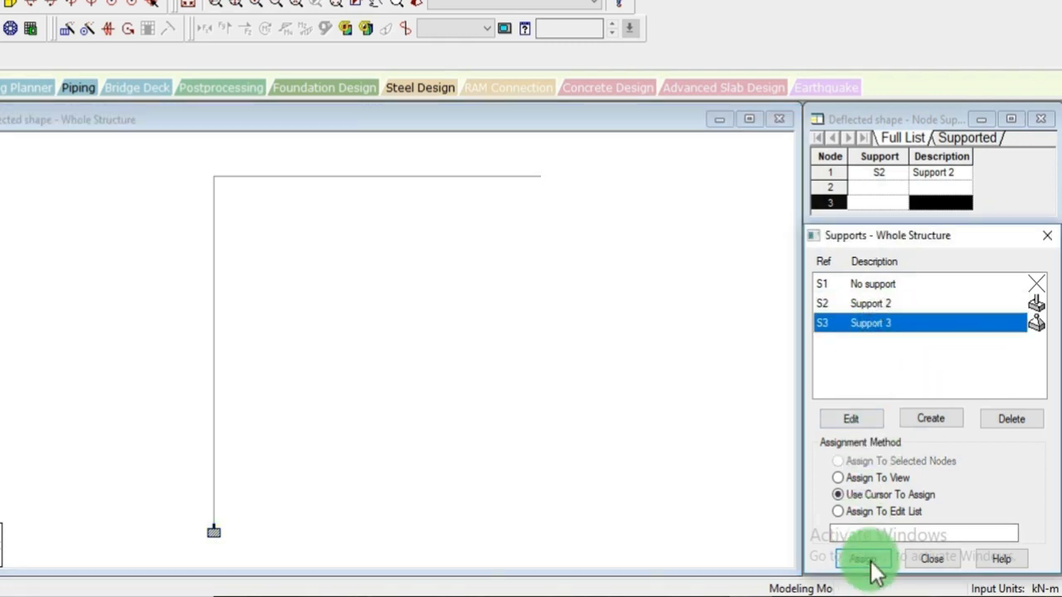
{"action": "left_click", "coordinate": [567, 193]}
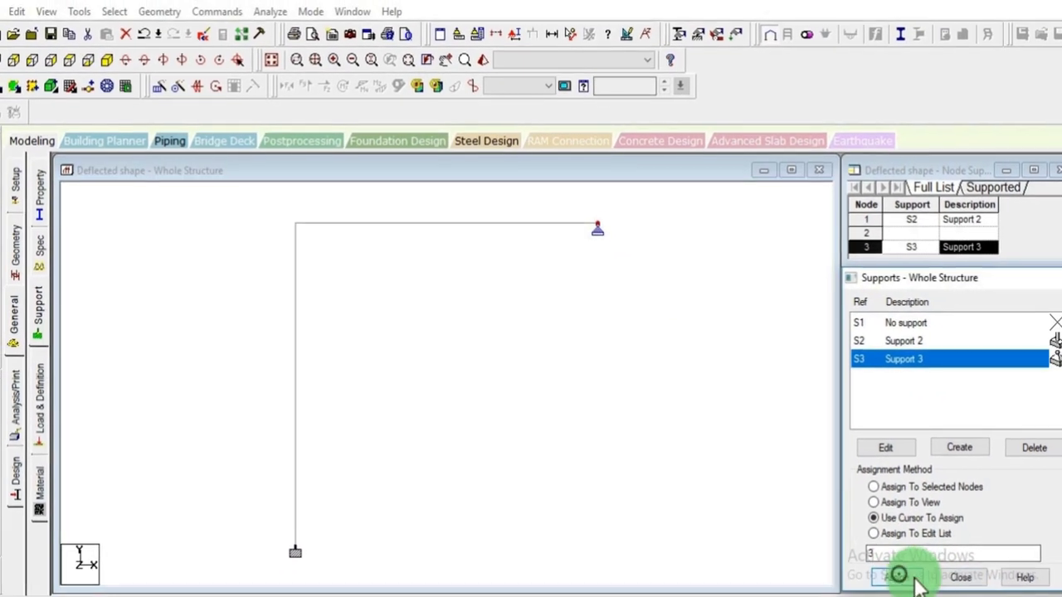
{"action": "left_click", "coordinate": [668, 308]}
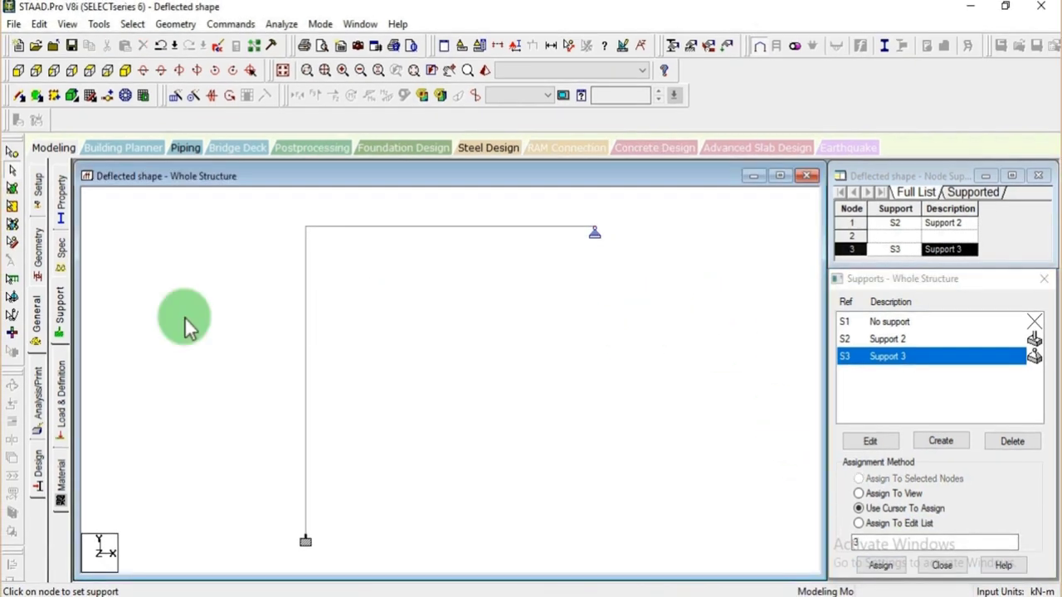
{"action": "left_click", "coordinate": [61, 402]}
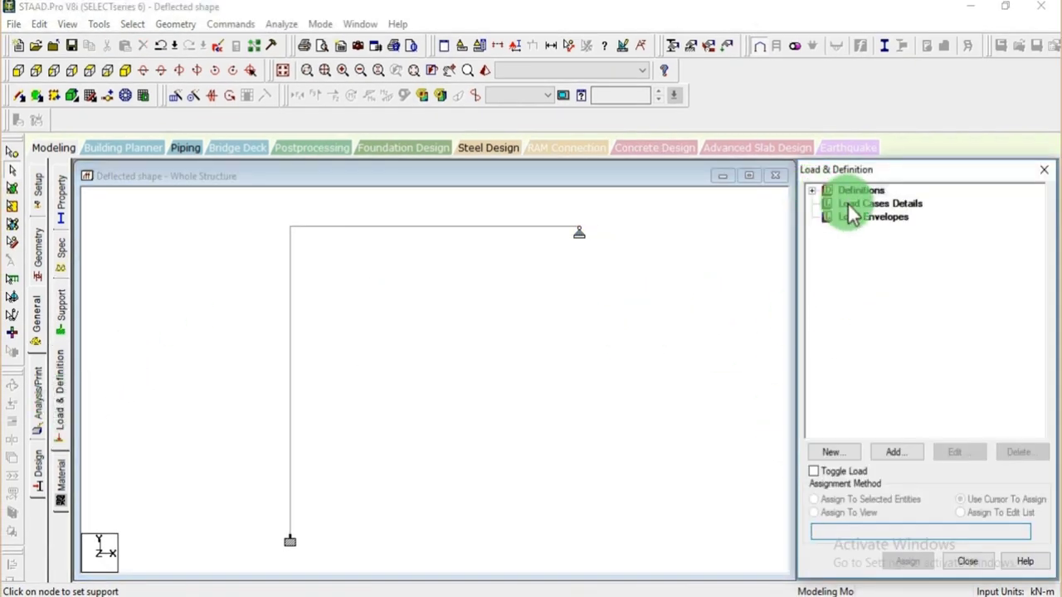
Create load case 1 of type Live with the title 'LL'.
{"action": "left_click", "coordinate": [847, 203]}
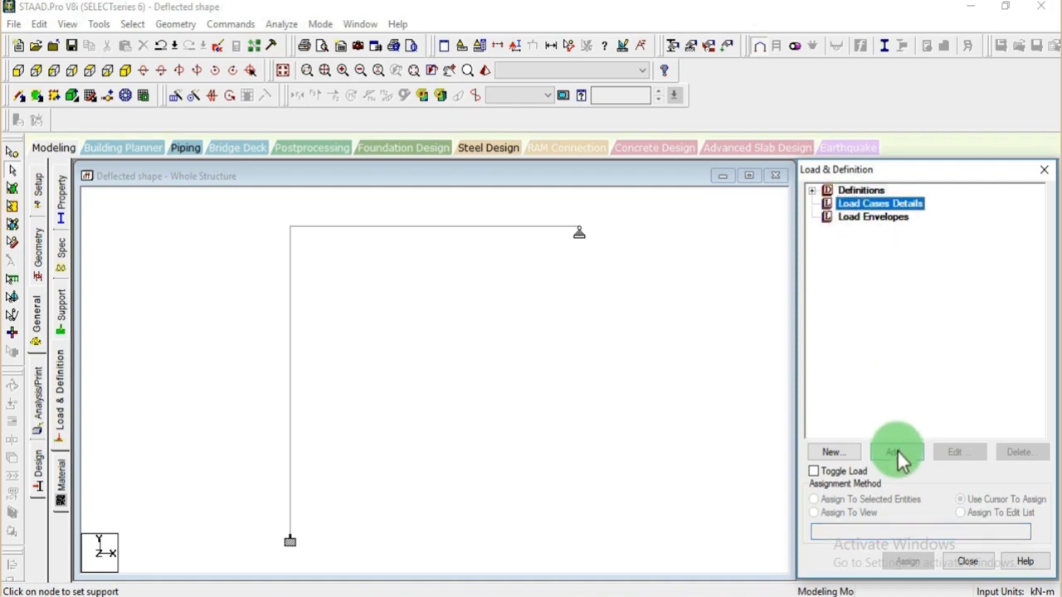
{"action": "left_click", "coordinate": [895, 453]}
{"action": "left_click", "coordinate": [611, 199]}
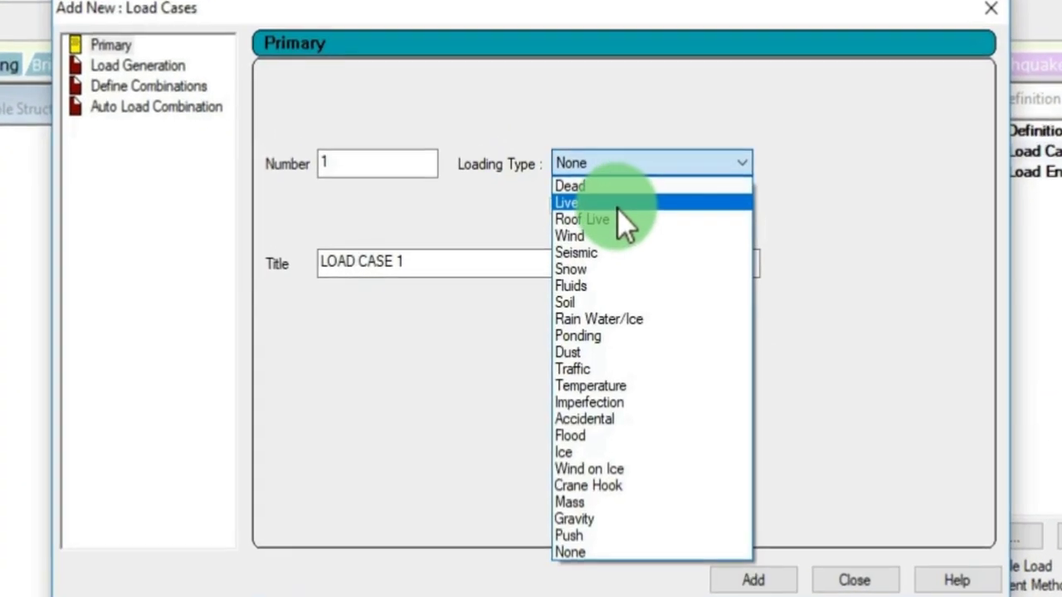
{"action": "left_click", "coordinate": [615, 203]}
{"action": "left_click_drag", "start_coordinate": [443, 265], "coordinate": [249, 273]}
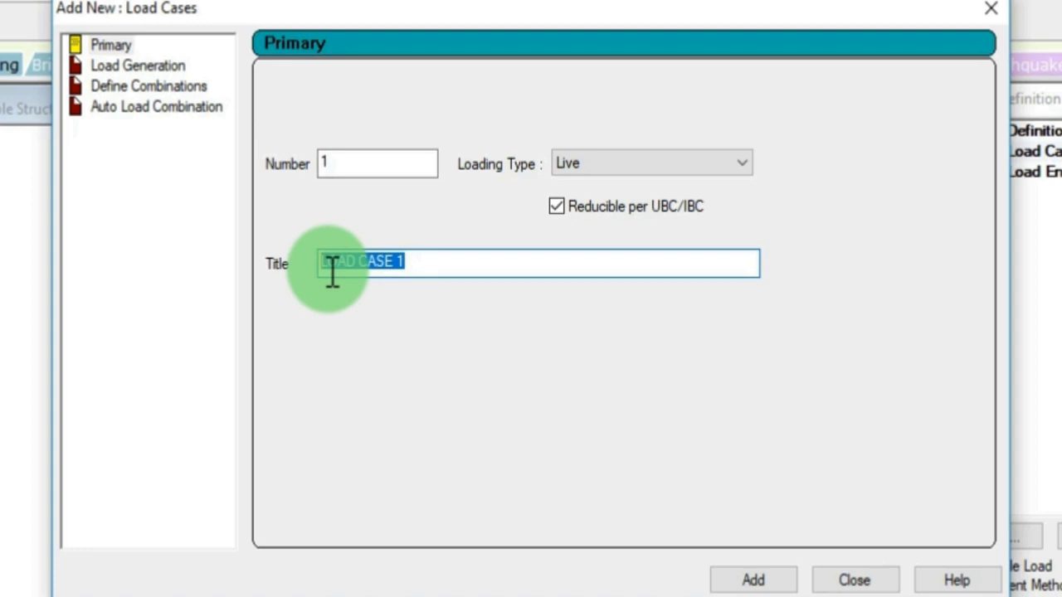
{"action": "type", "text": "L"}
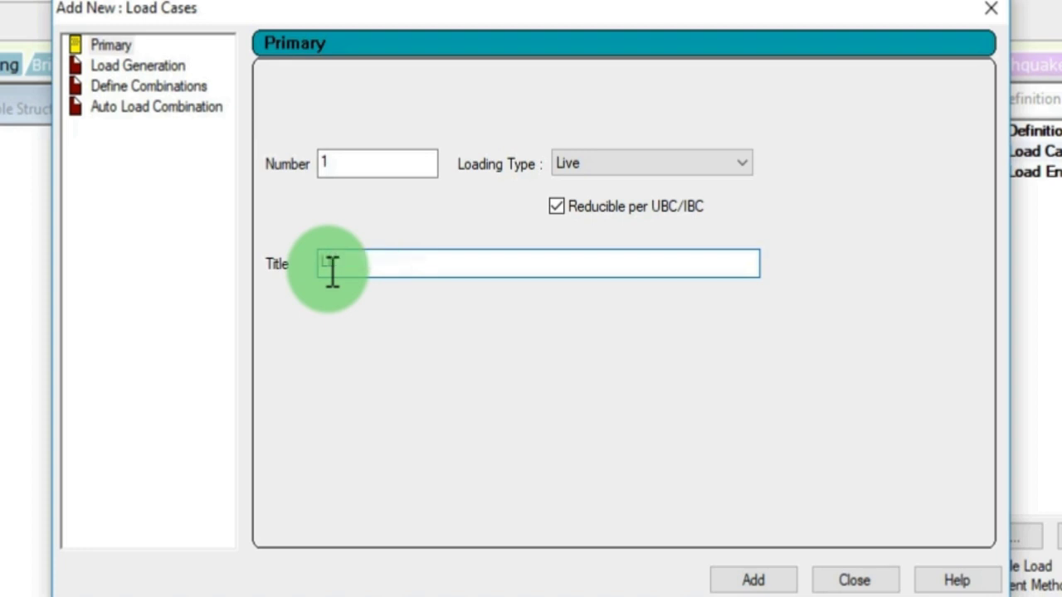
{"action": "type", "text": "L"}
{"action": "left_click", "coordinate": [753, 580]}
{"action": "left_click", "coordinate": [853, 580]}
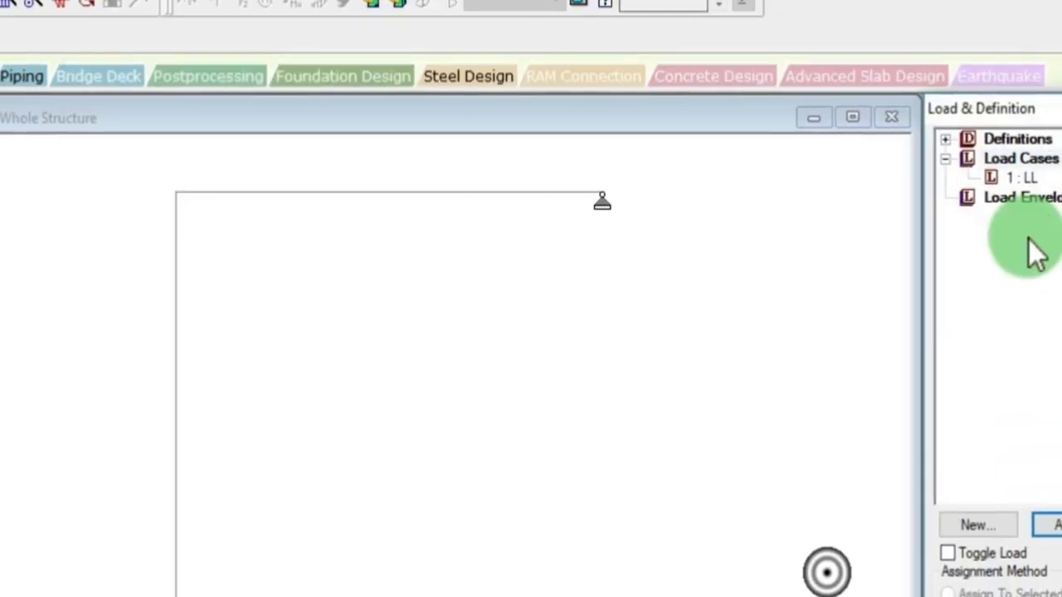
{"action": "left_click", "coordinate": [1021, 177]}
{"action": "left_click", "coordinate": [1052, 524]}
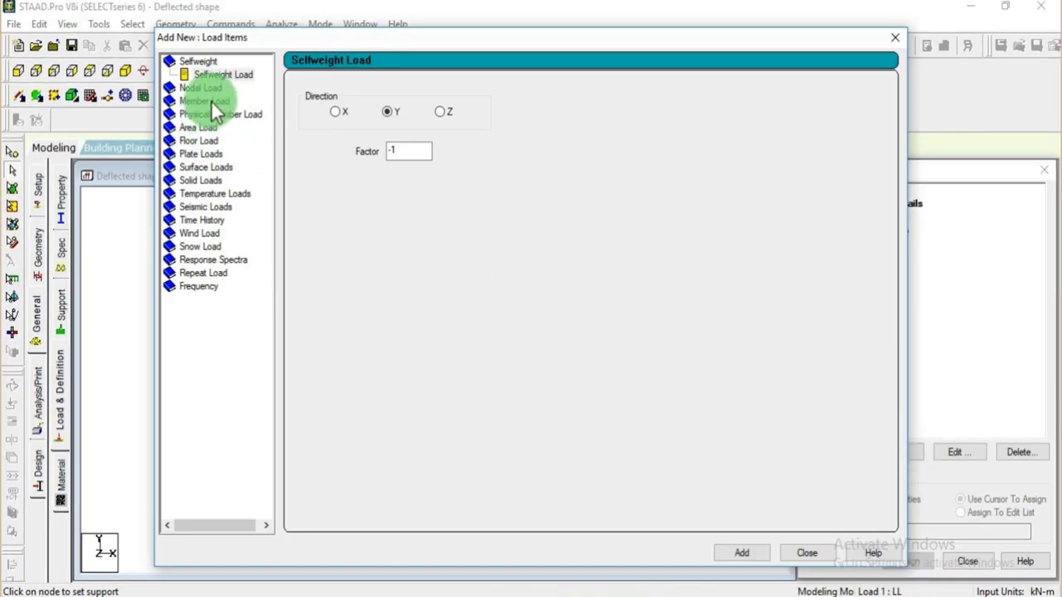
Add a concentrated member force of -100 kN in GY at d1 = 2 m to load case 1 : LL.
{"action": "left_click", "coordinate": [211, 100]}
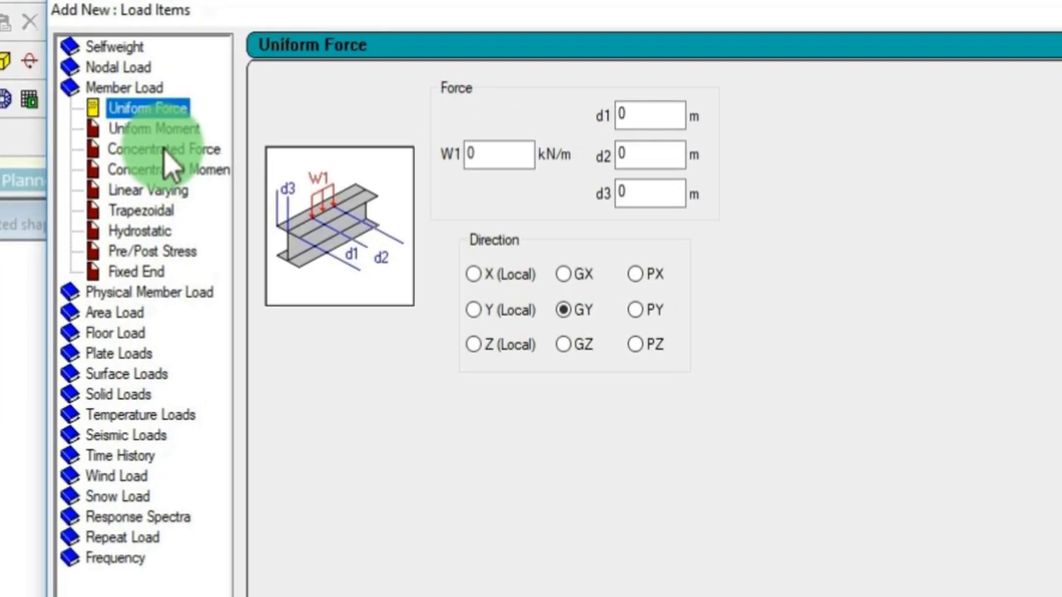
{"action": "left_click", "coordinate": [164, 151]}
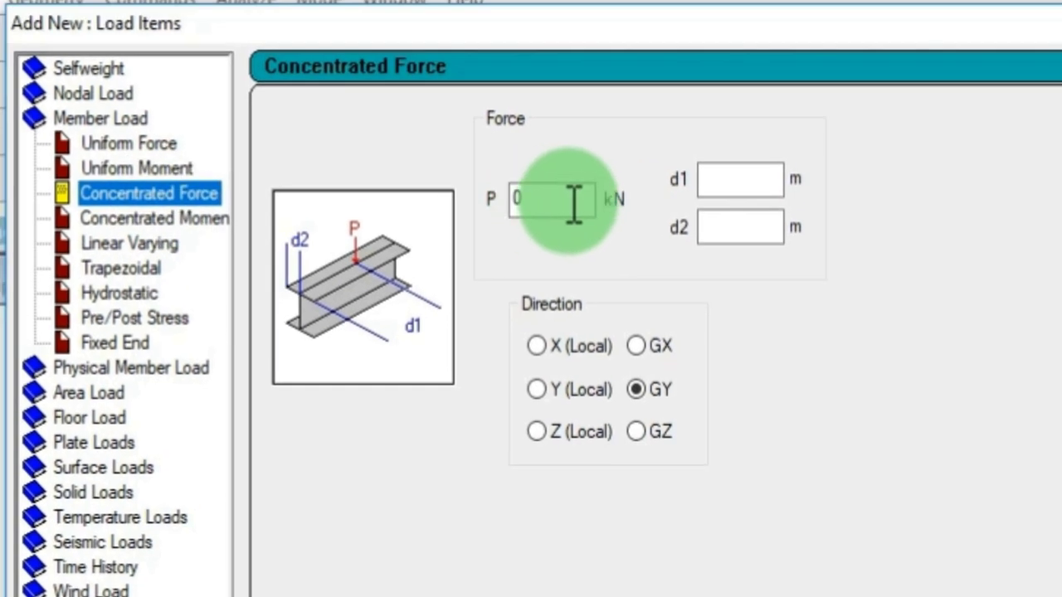
{"action": "left_click", "coordinate": [745, 176]}
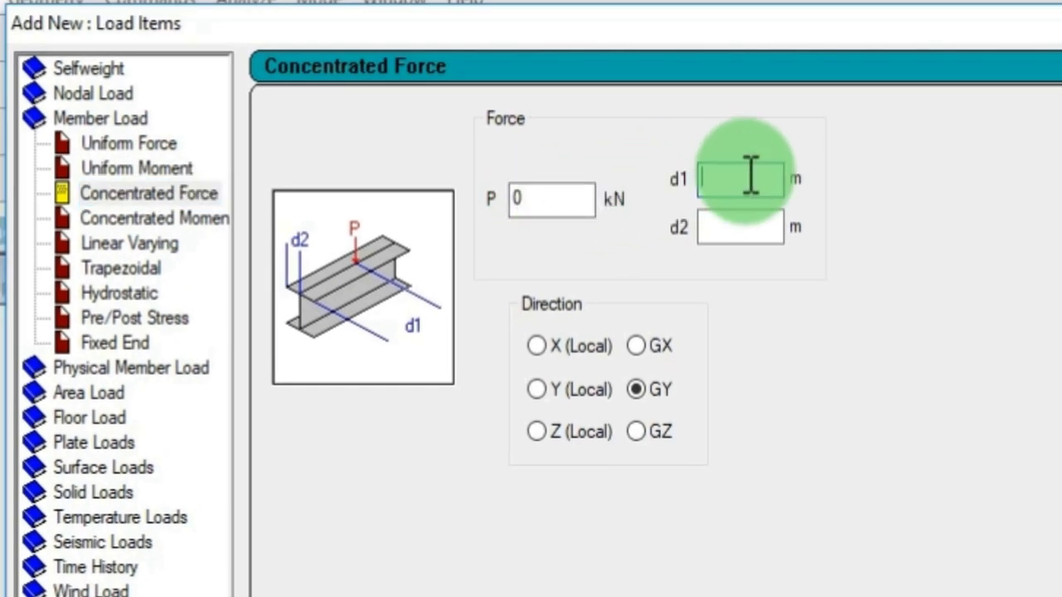
{"action": "type", "text": "4"}
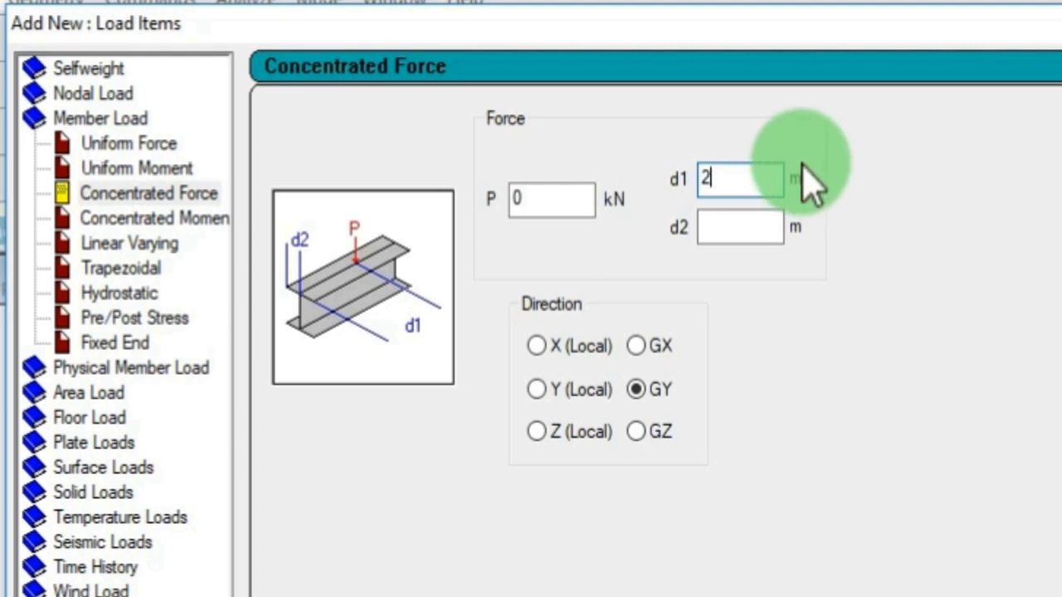
{"action": "left_click", "coordinate": [542, 201]}
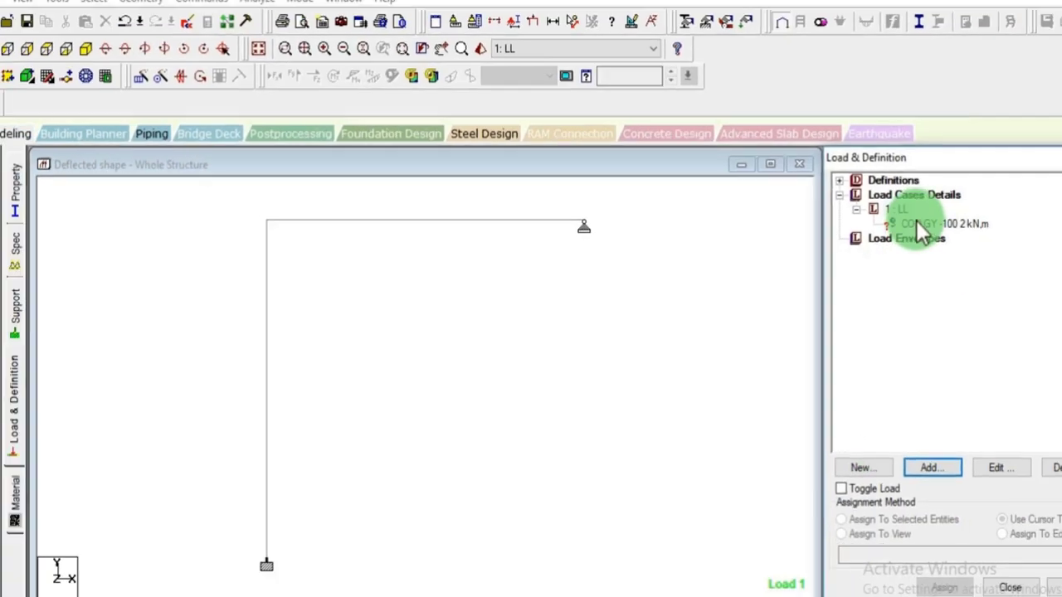
{"action": "left_click", "coordinate": [881, 230]}
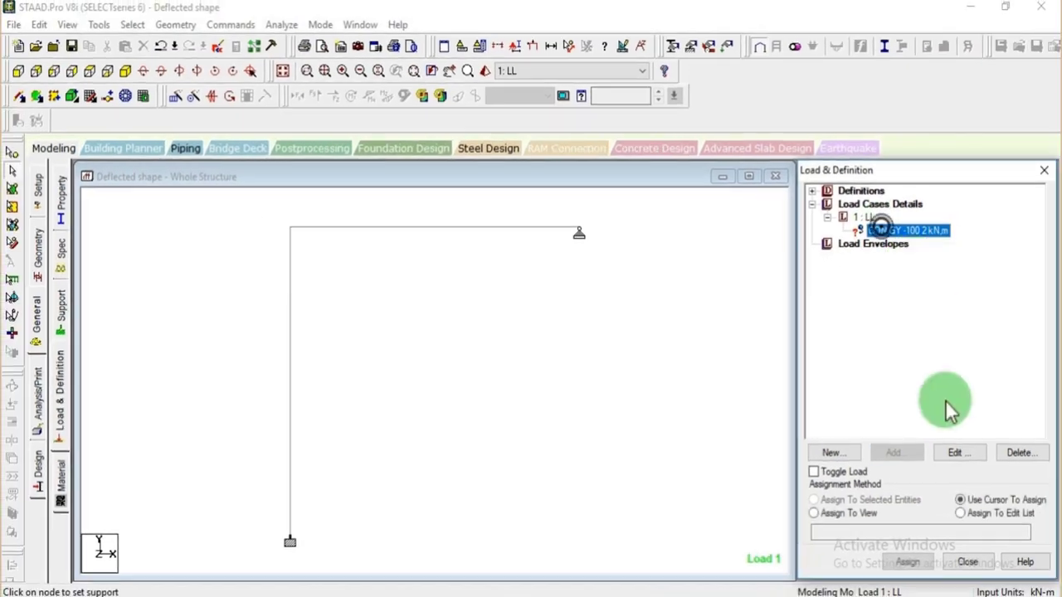
Assign the -100 kN concentrated load to horizontal beam 2.
{"action": "left_click", "coordinate": [431, 229]}
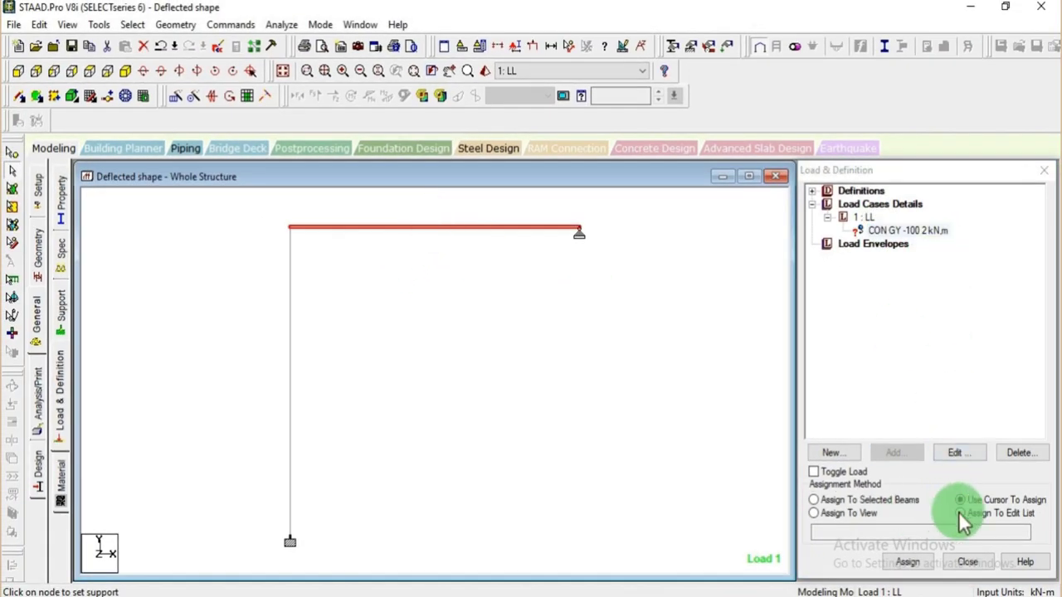
{"action": "left_click", "coordinate": [848, 501]}
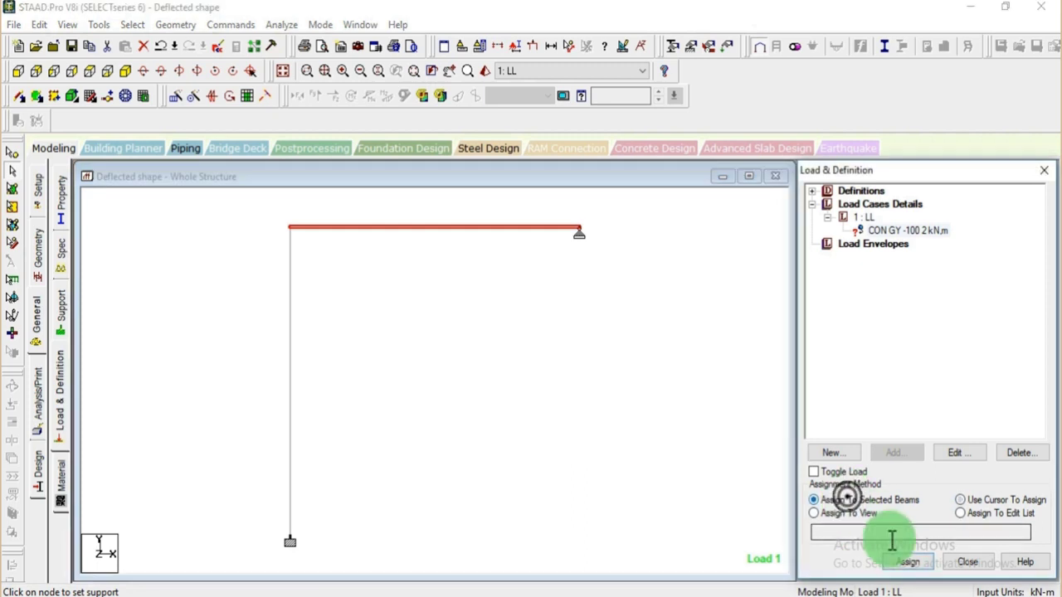
{"action": "left_click", "coordinate": [904, 564]}
{"action": "left_click", "coordinate": [948, 417]}
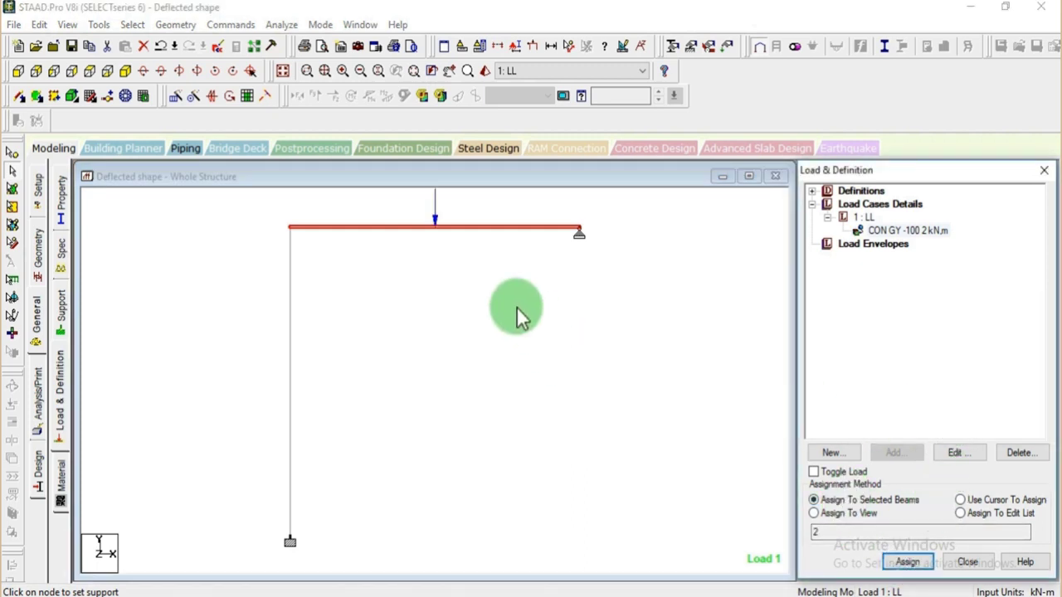
{"action": "left_click", "coordinate": [505, 312]}
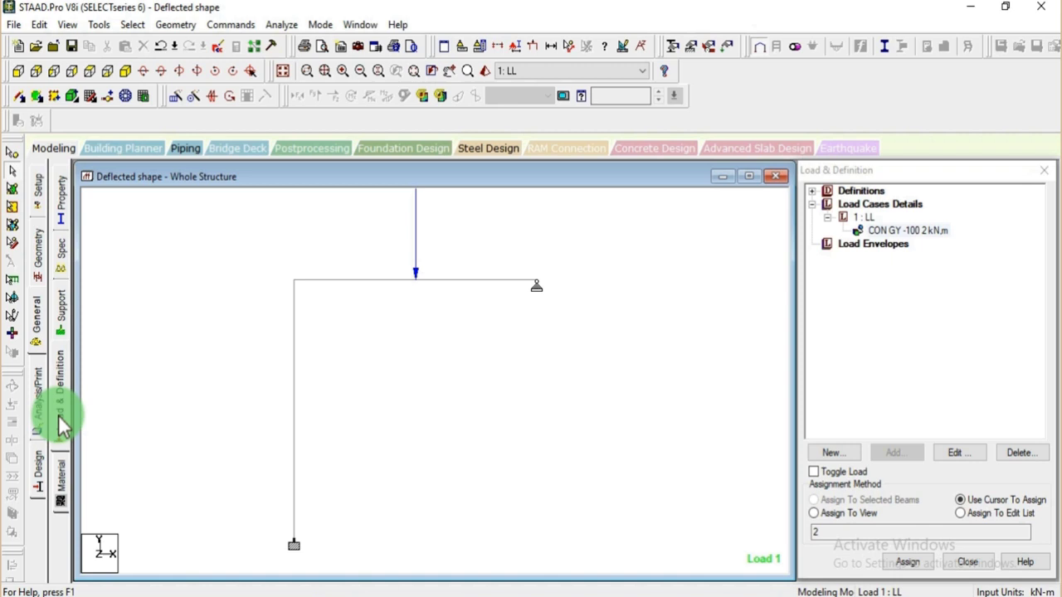
Add a Perform Analysis command with the Print All option.
{"action": "left_click", "coordinate": [38, 392]}
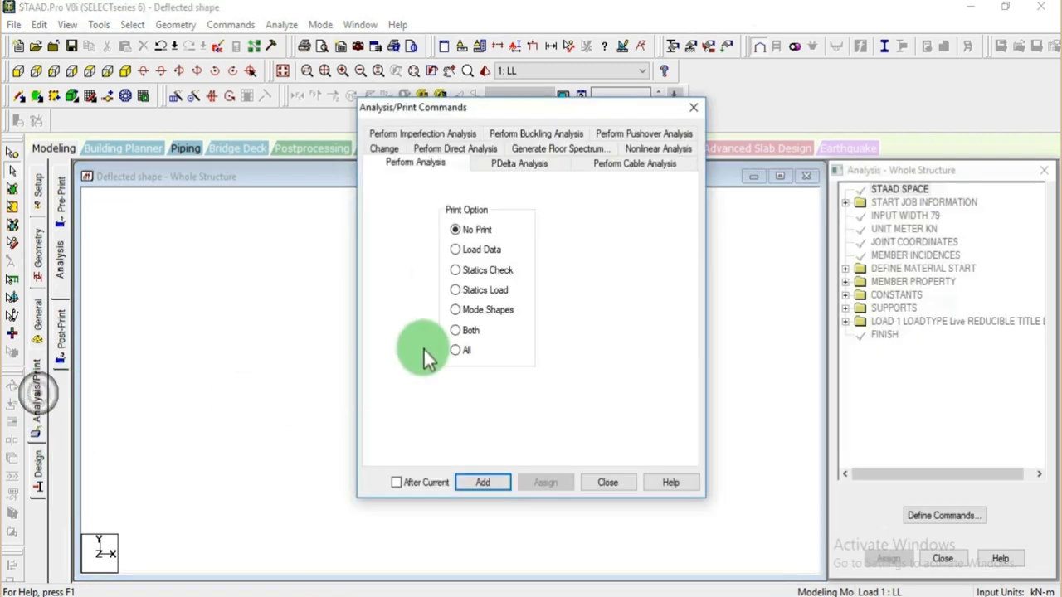
{"action": "left_click", "coordinate": [459, 351]}
{"action": "left_click", "coordinate": [498, 483]}
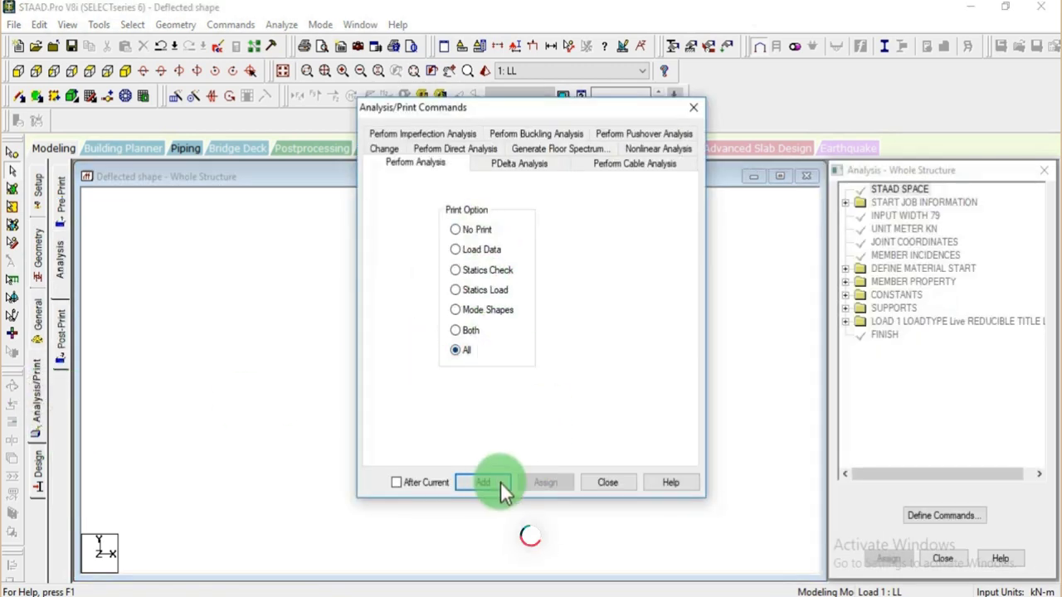
{"action": "left_click", "coordinate": [614, 481]}
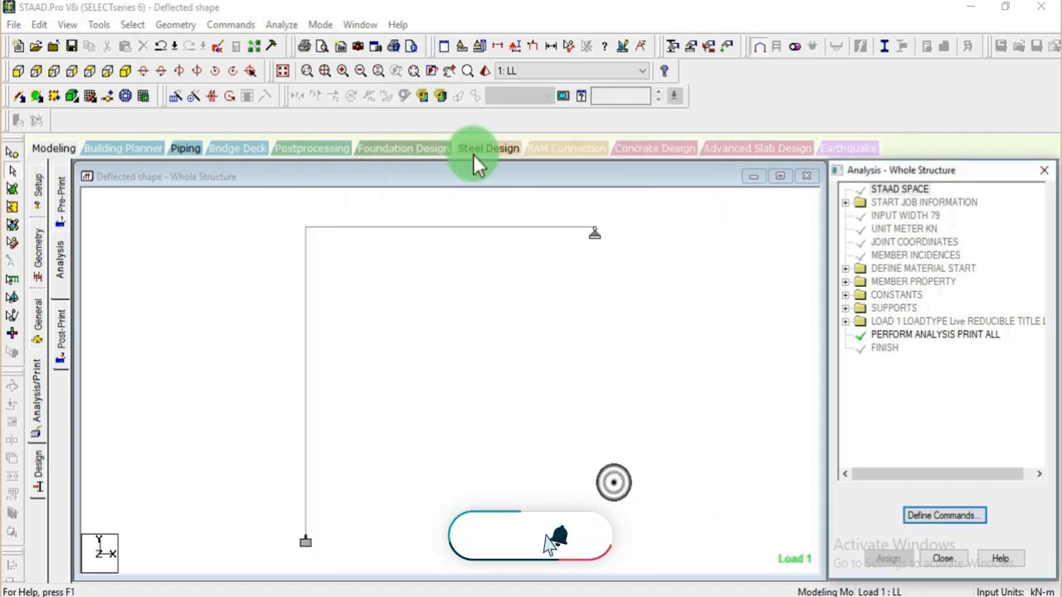
Save and run the analysis, then go to post-processing mode.
{"action": "left_click", "coordinate": [280, 25]}
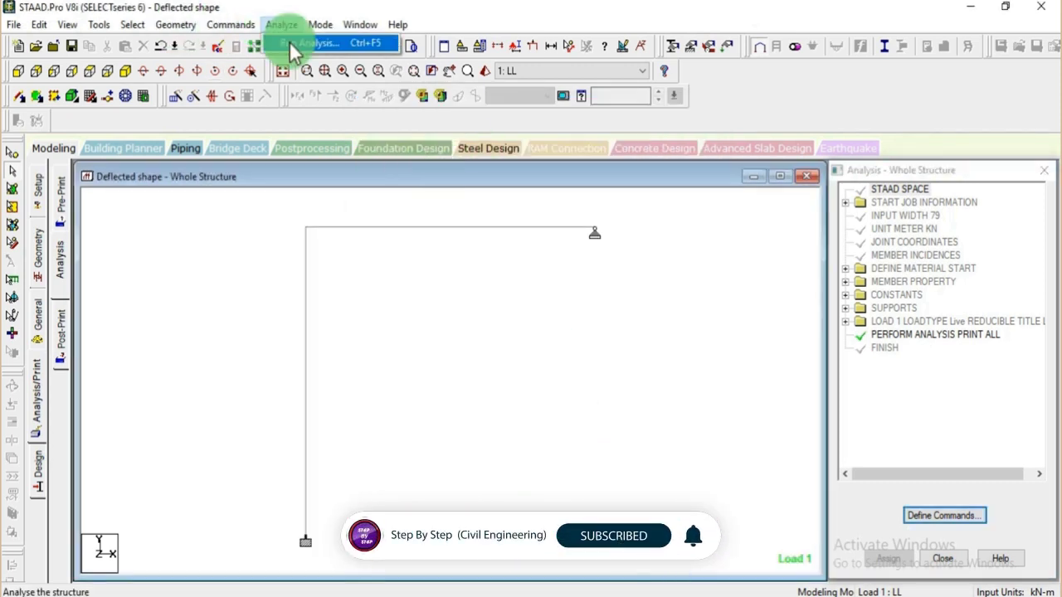
{"action": "left_click", "coordinate": [293, 44]}
{"action": "left_click", "coordinate": [440, 327]}
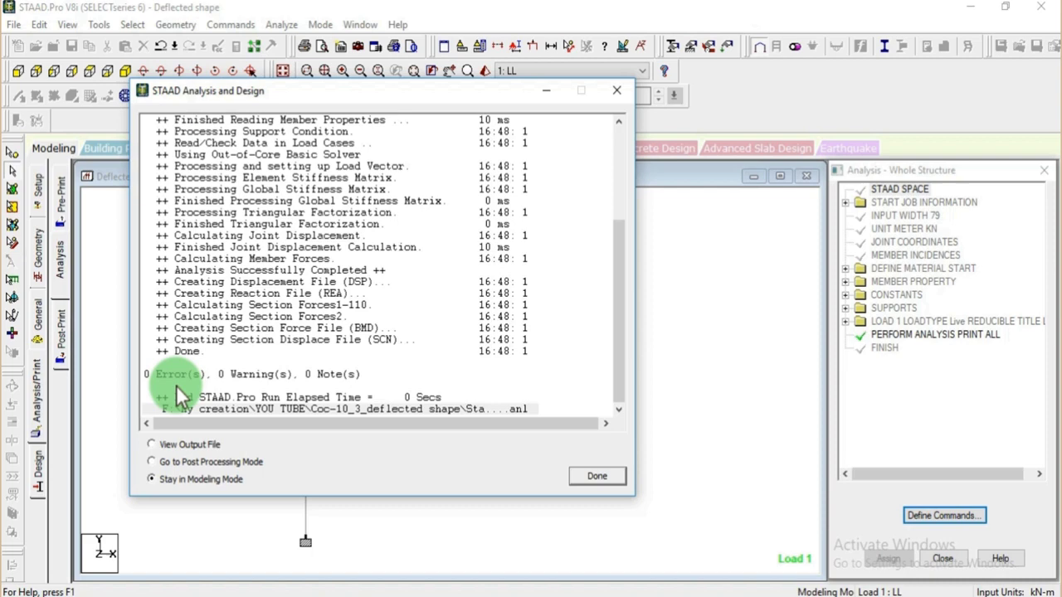
{"action": "left_click", "coordinate": [211, 462]}
{"action": "left_click", "coordinate": [593, 483]}
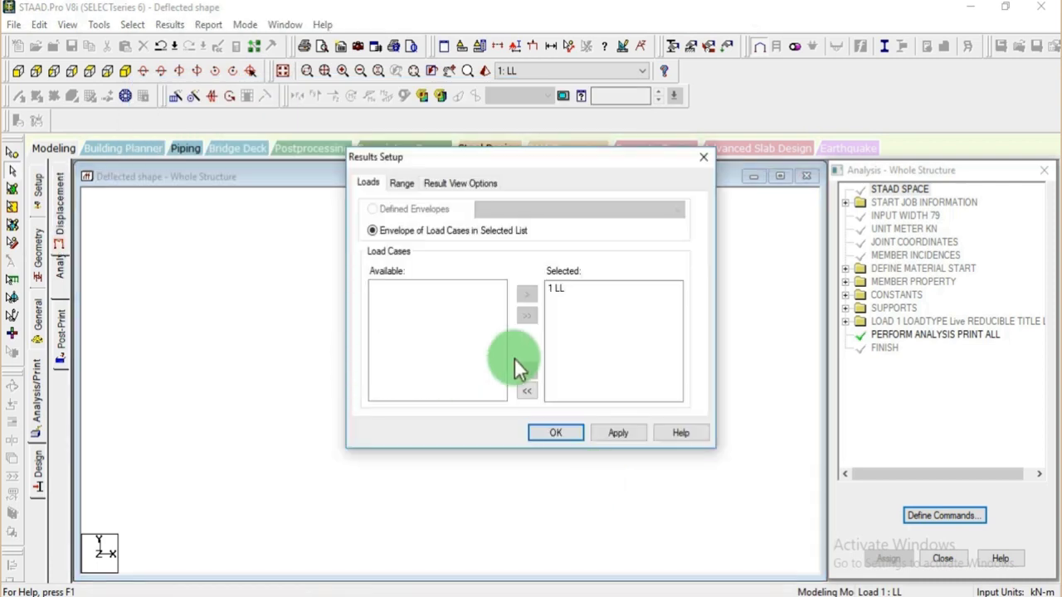
For load case 1 LL, display the Bending Z moment diagram with the applied load, then the deflected shape.
{"action": "left_click", "coordinate": [555, 433]}
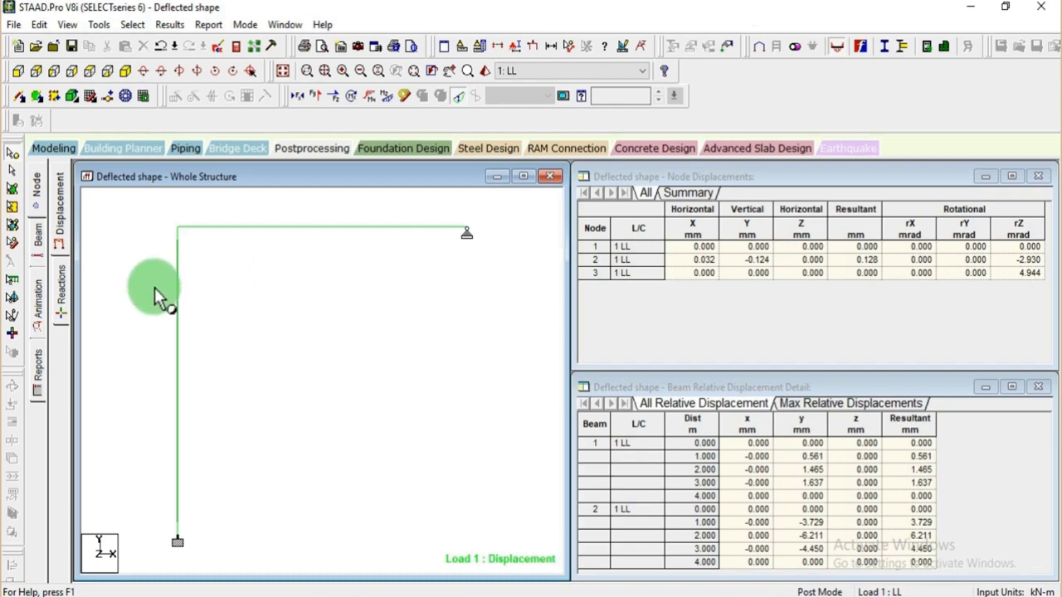
{"action": "left_click", "coordinate": [461, 98]}
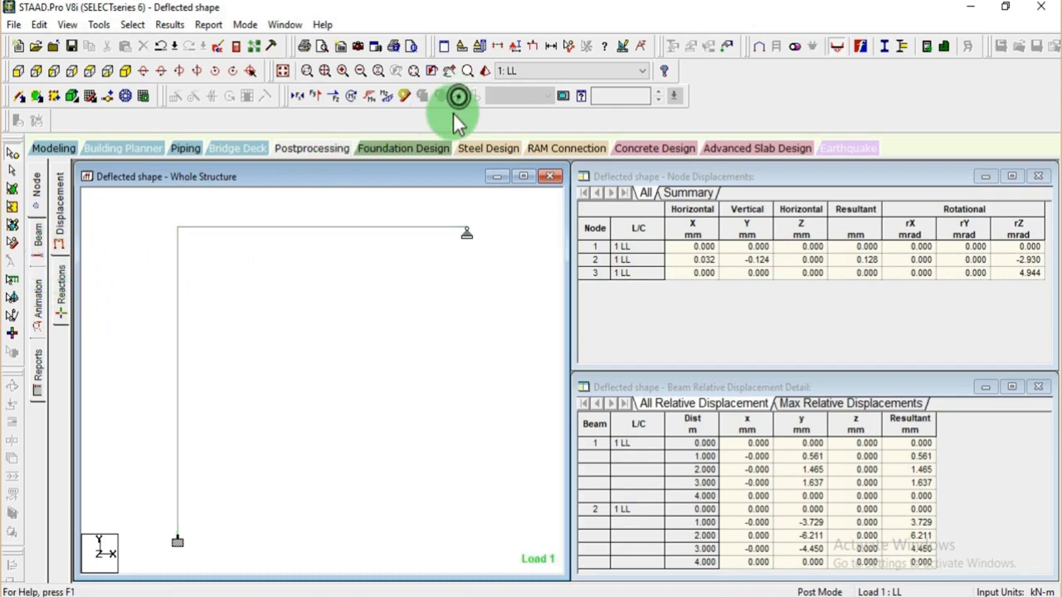
{"action": "left_click", "coordinate": [386, 99]}
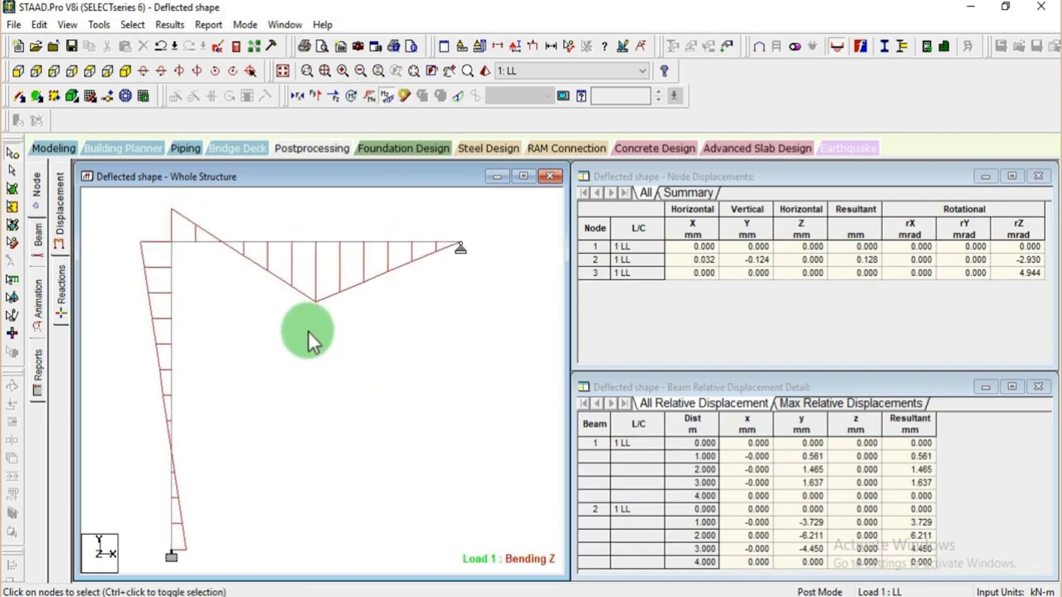
{"action": "left_click", "coordinate": [514, 48]}
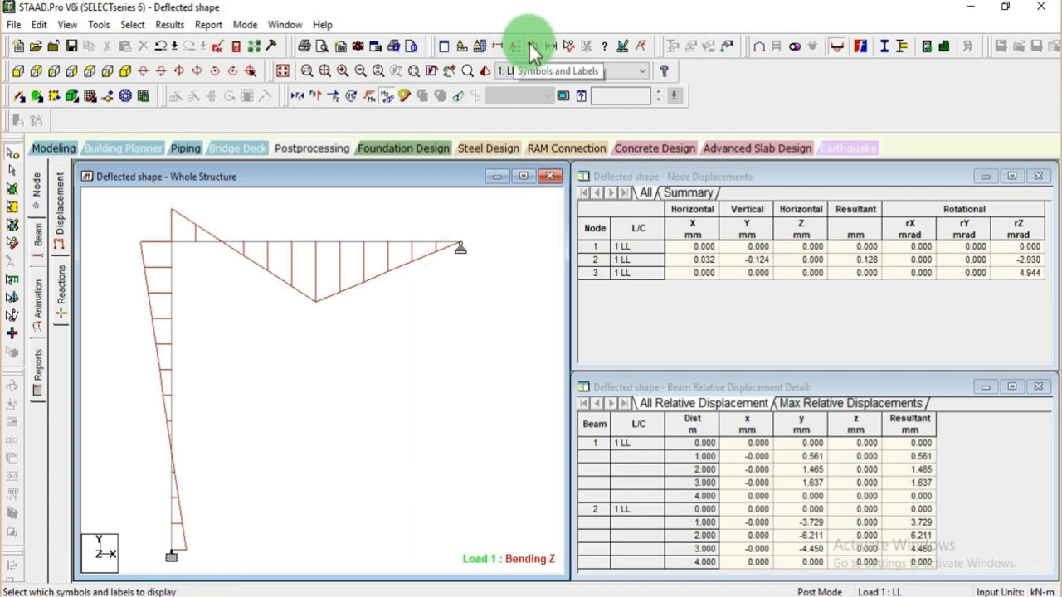
{"action": "left_click", "coordinate": [326, 256]}
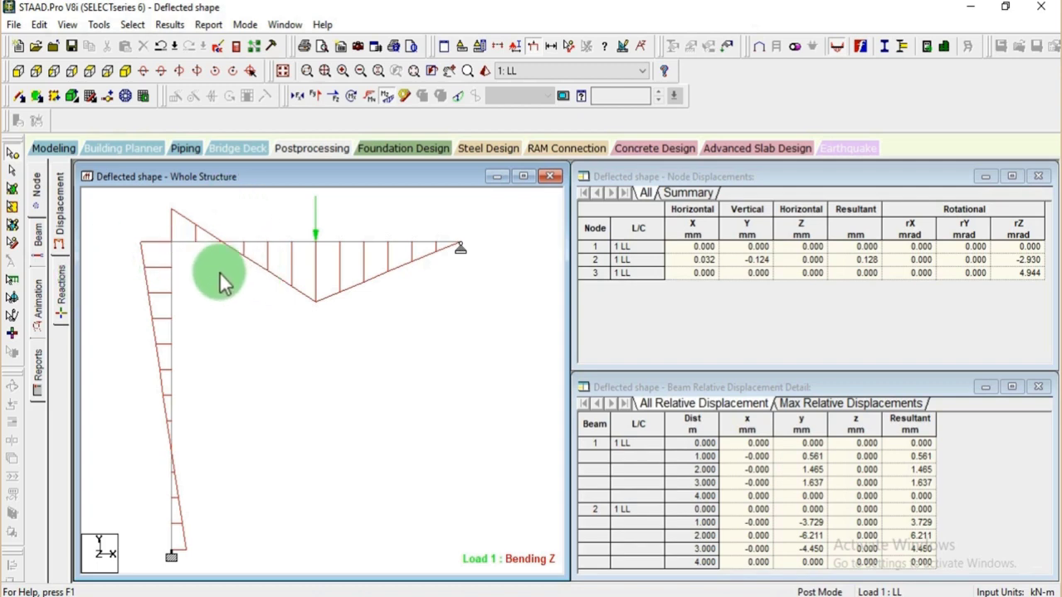
{"action": "left_click", "coordinate": [59, 215]}
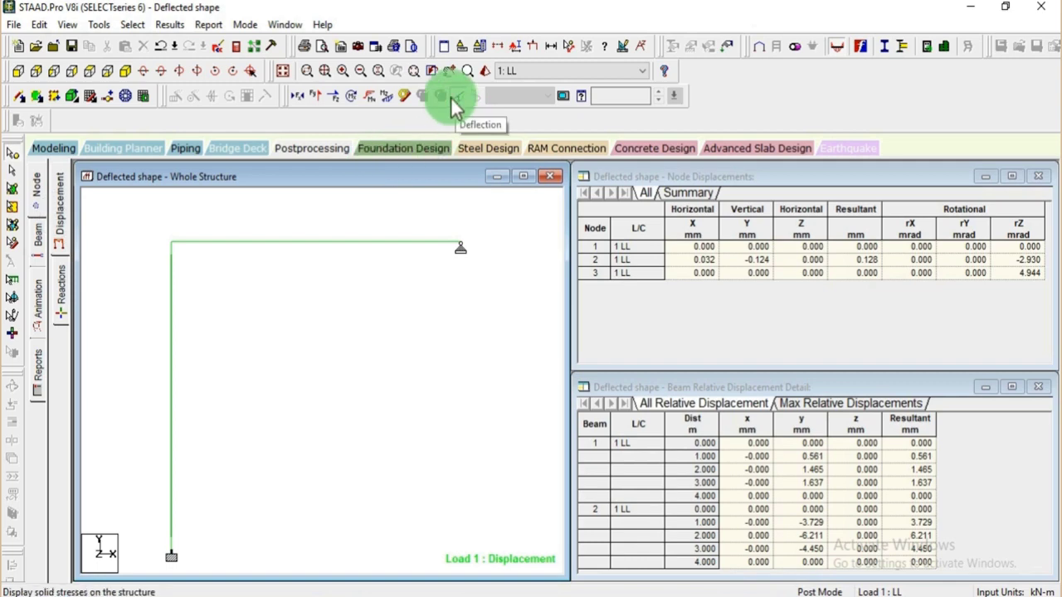
{"action": "key", "text": "ctrl"}
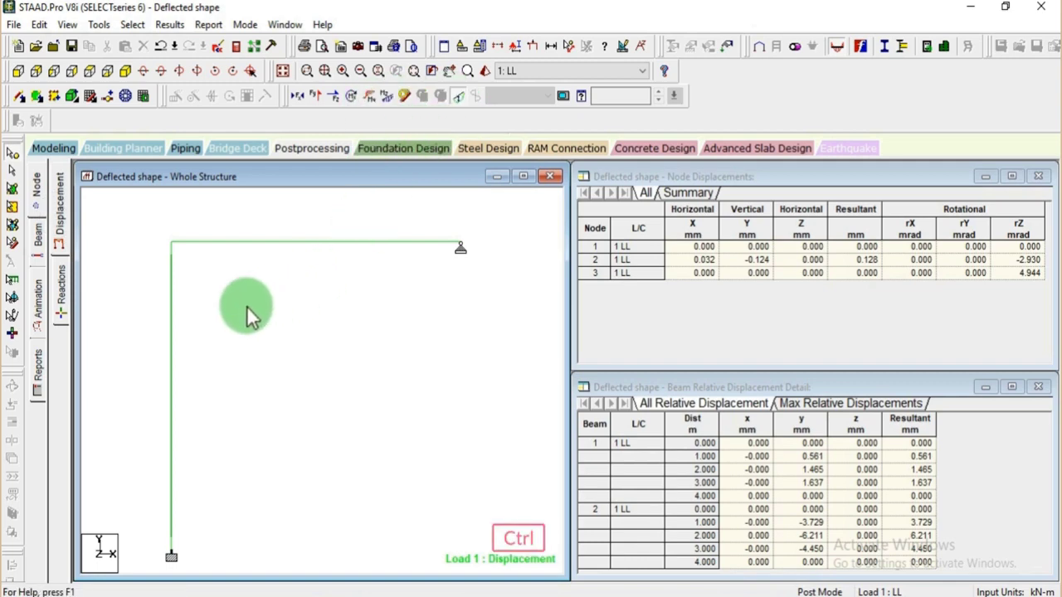